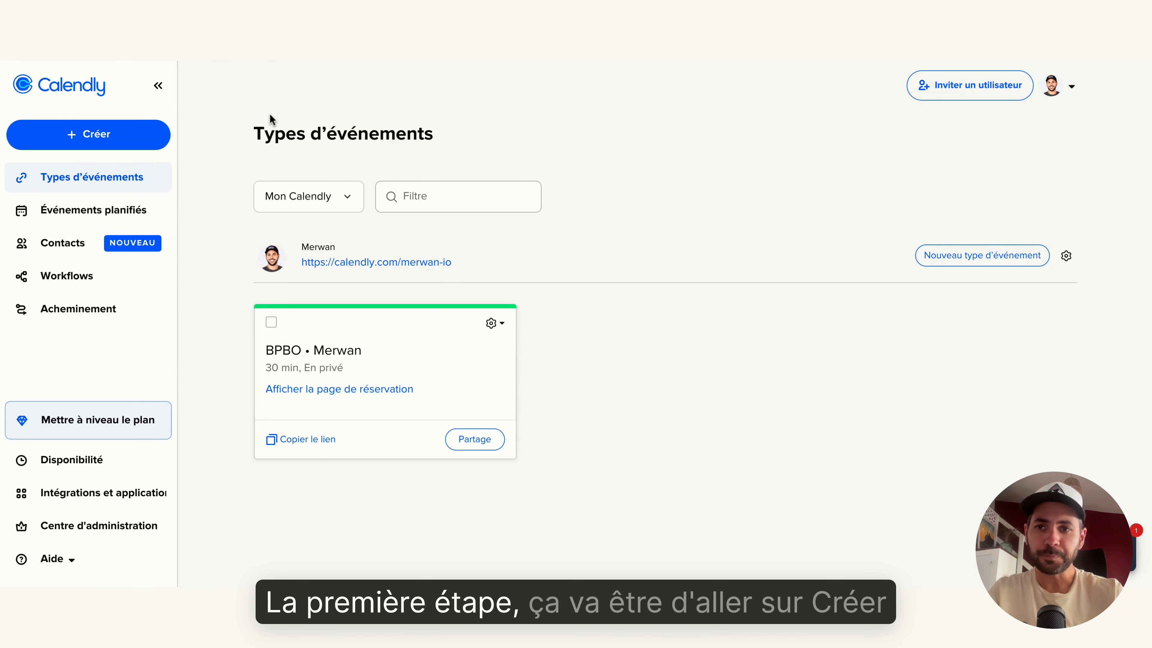
Step: Start creating a new event type of the "En privé" kind, with one organizer and one guest
click(90, 136)
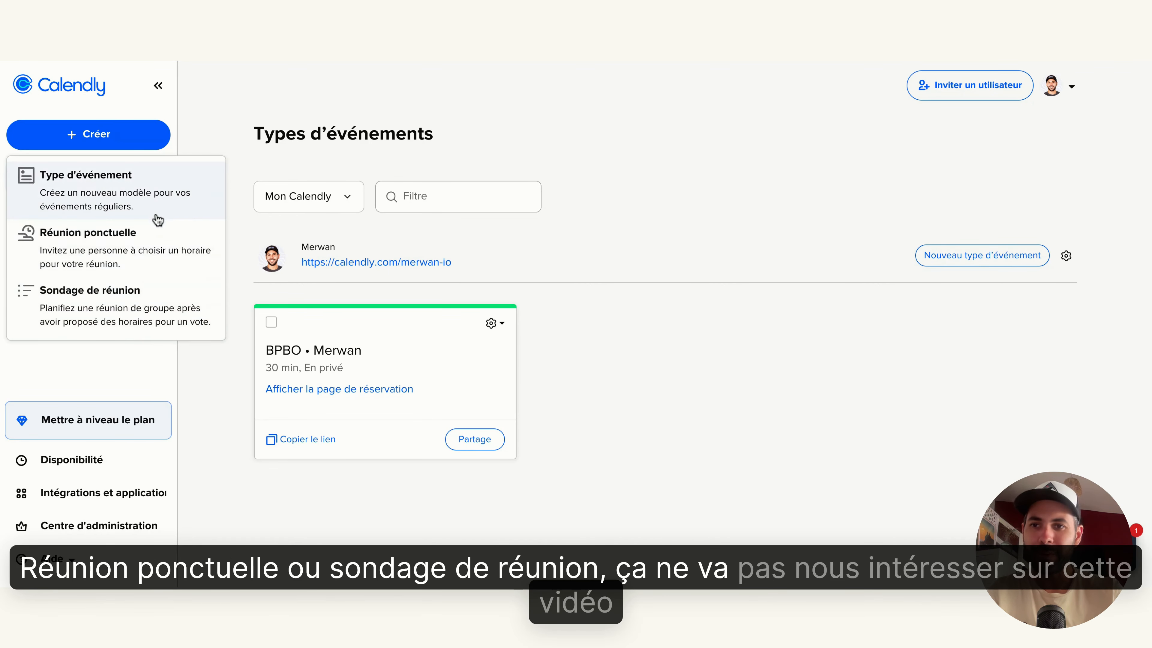
click(127, 193)
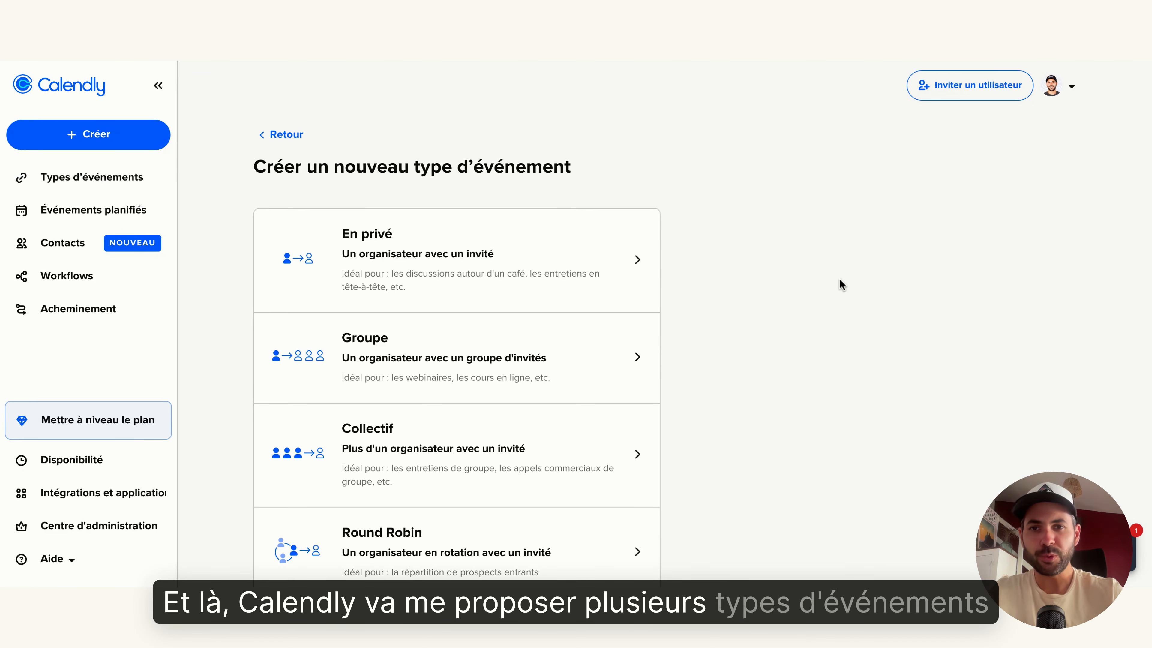
scroll(839, 280, down, 2)
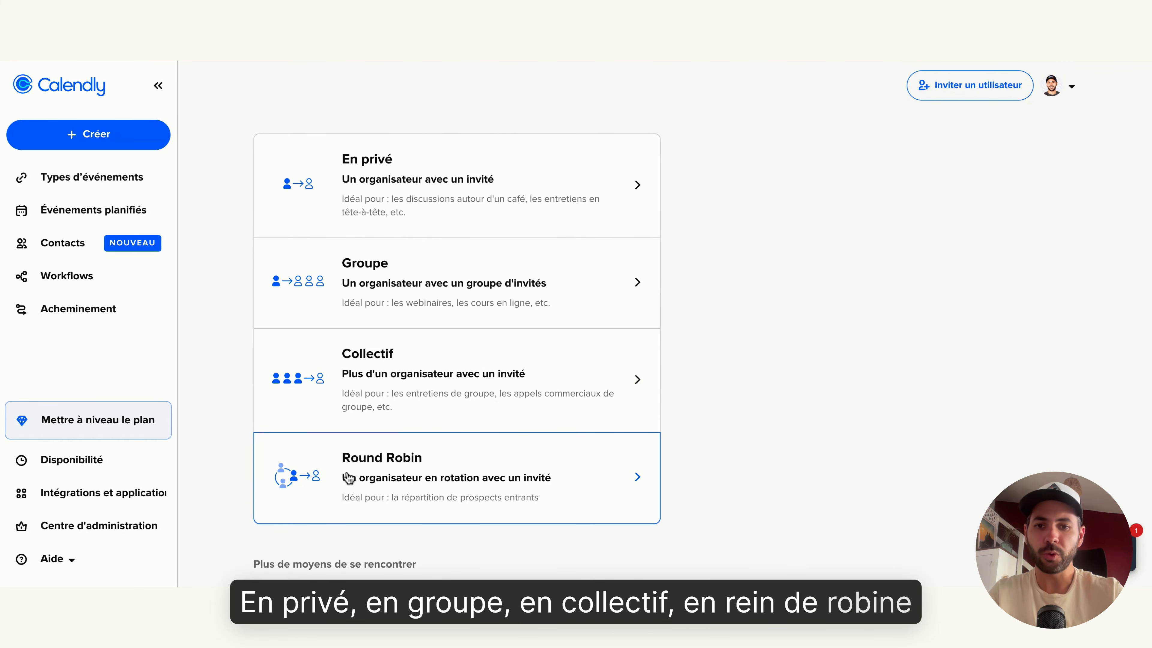
scroll(750, 367, up, 1)
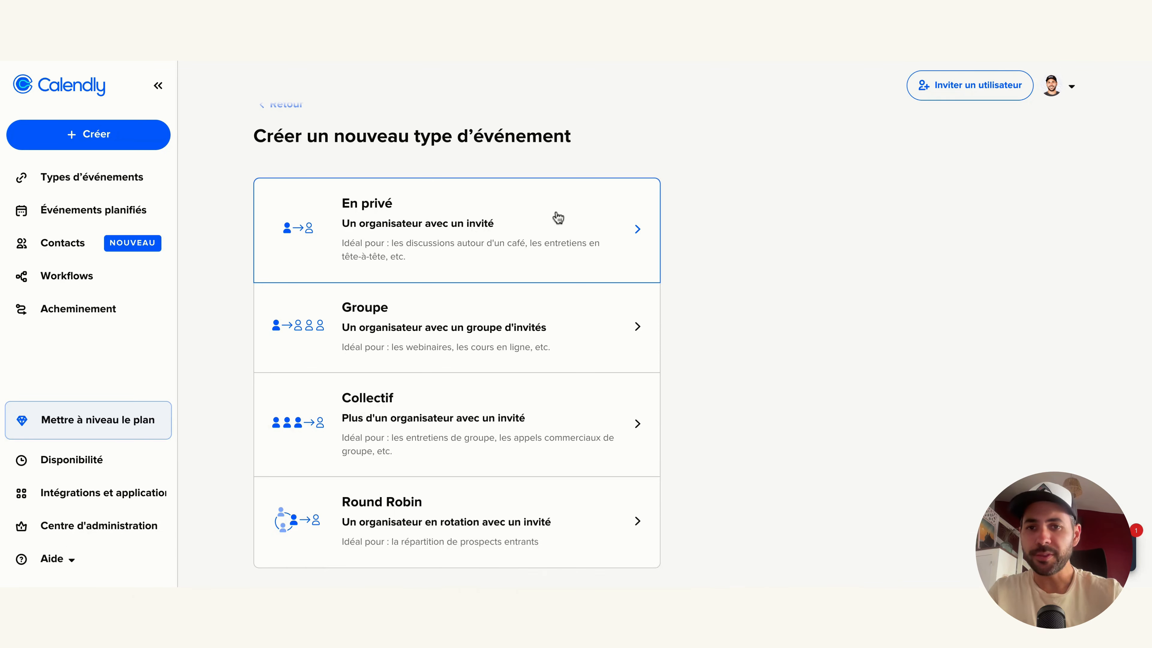
click(641, 185)
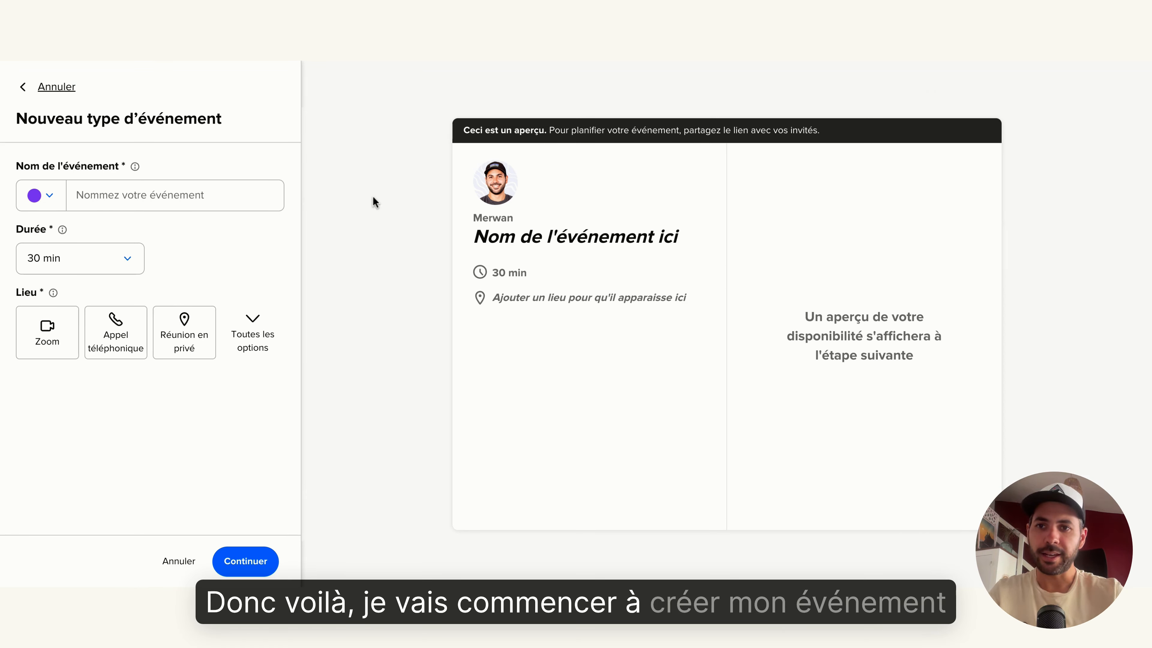
Step: Name the event "Consultation Sophrologie 30 minutes"
click(150, 199)
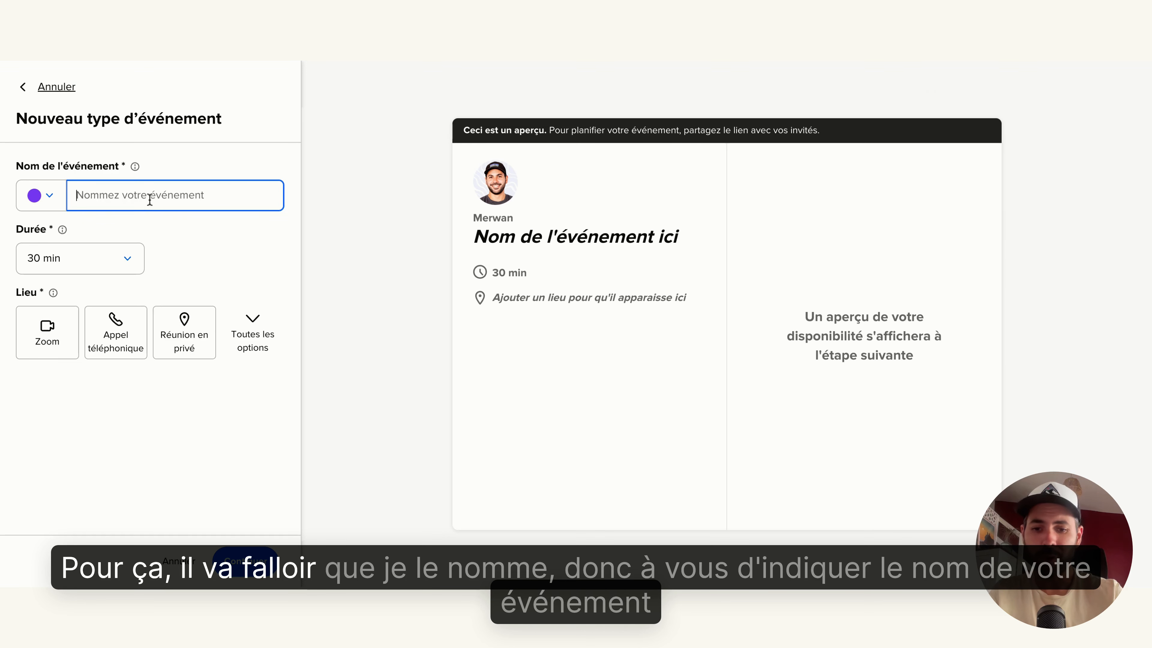
text(Consultation )
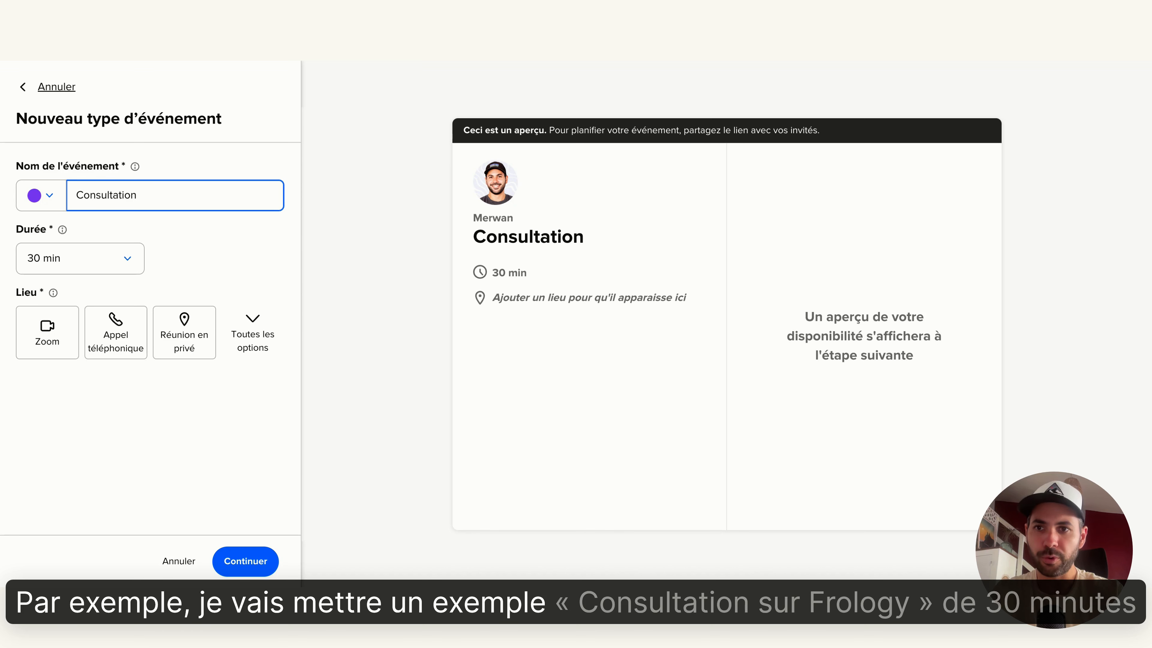
text(Soph)
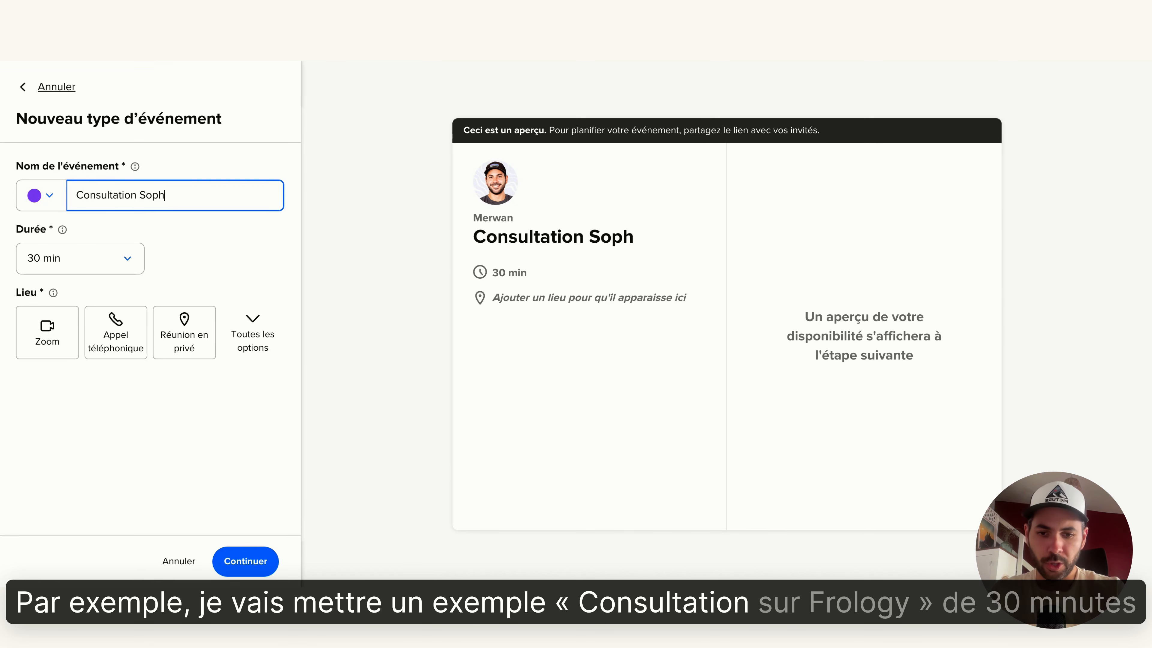
text(rologie)
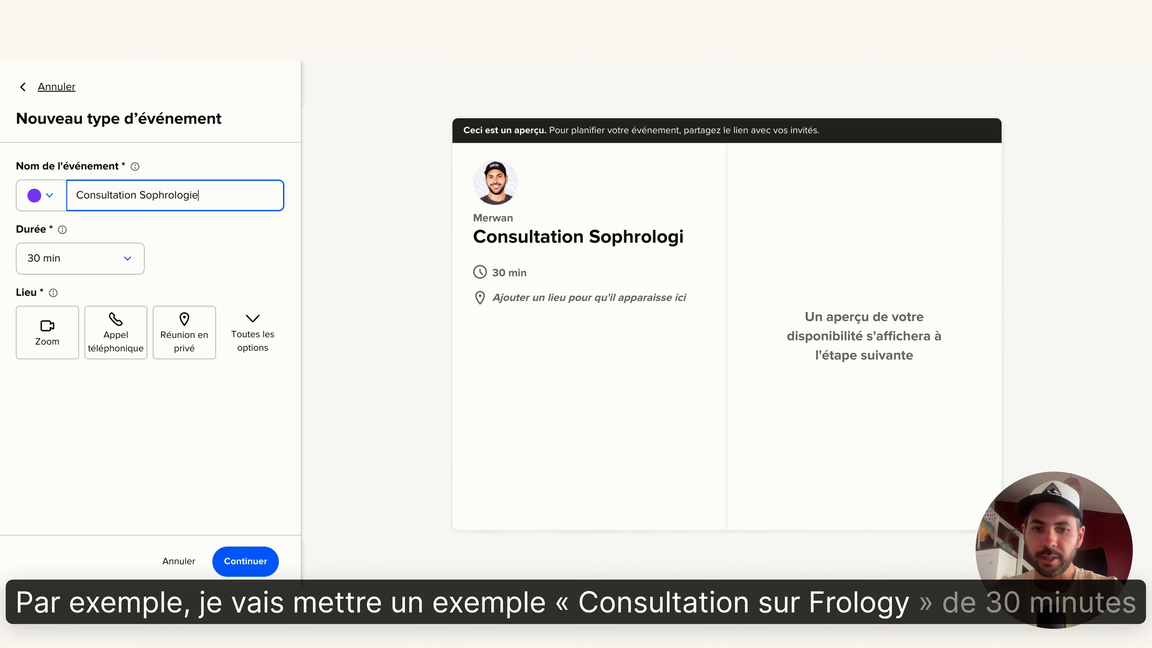
text( 20m)
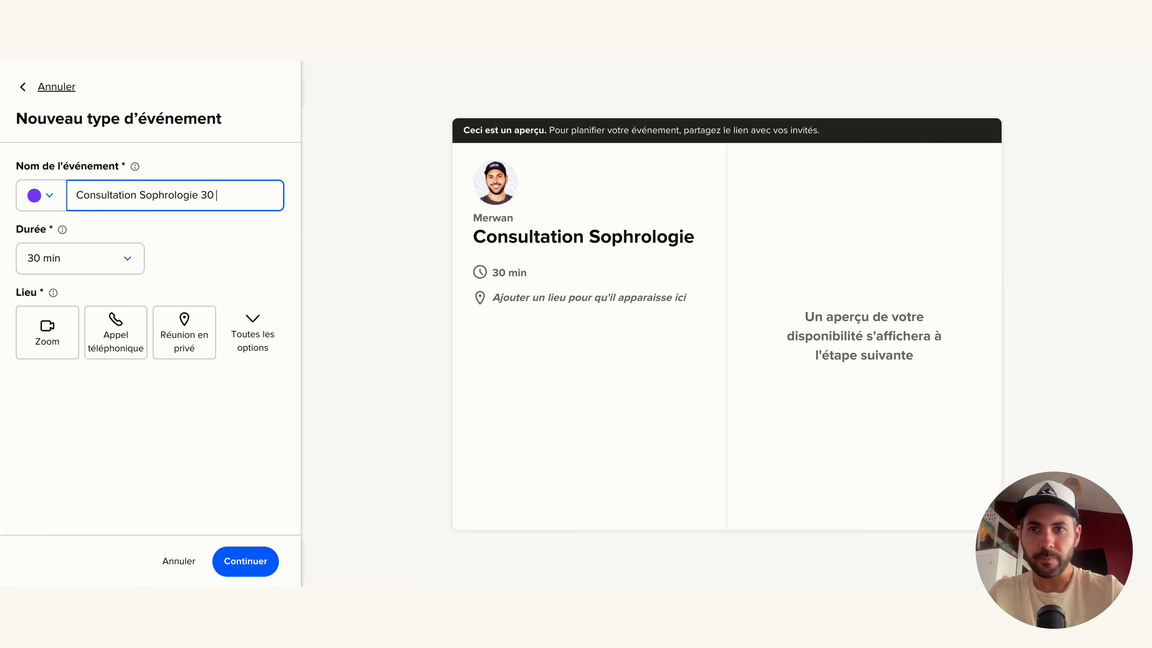
text(inutes)
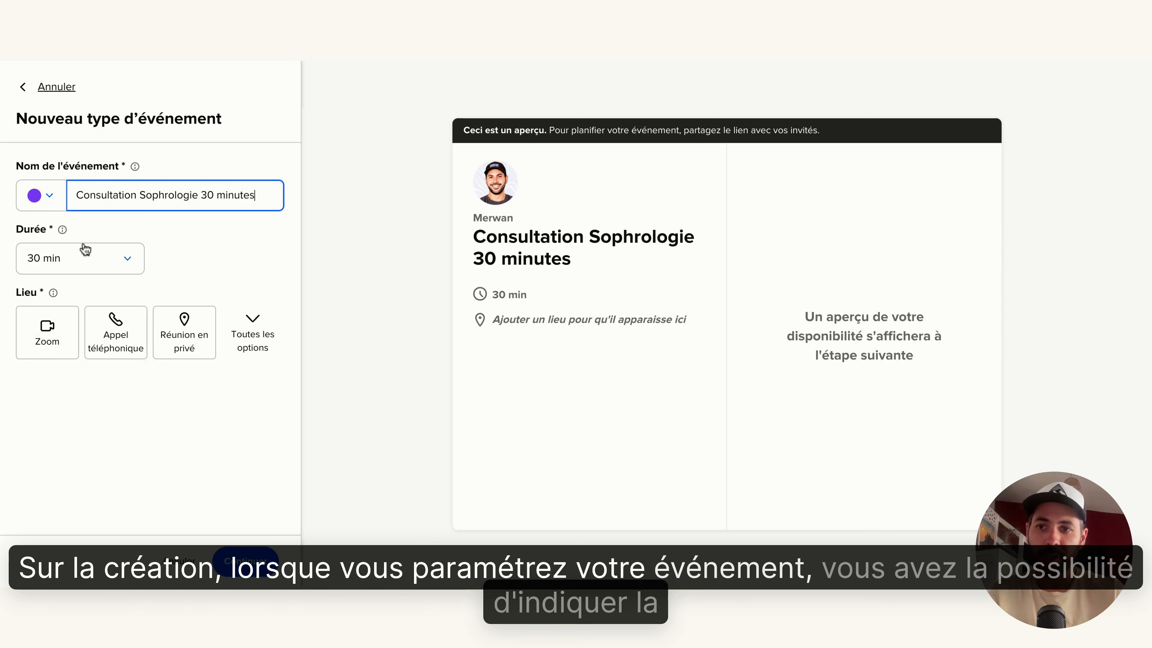
Step: Set the event's duration to 30 min and its location to Google Meet, and continue to create the event type
click(39, 260)
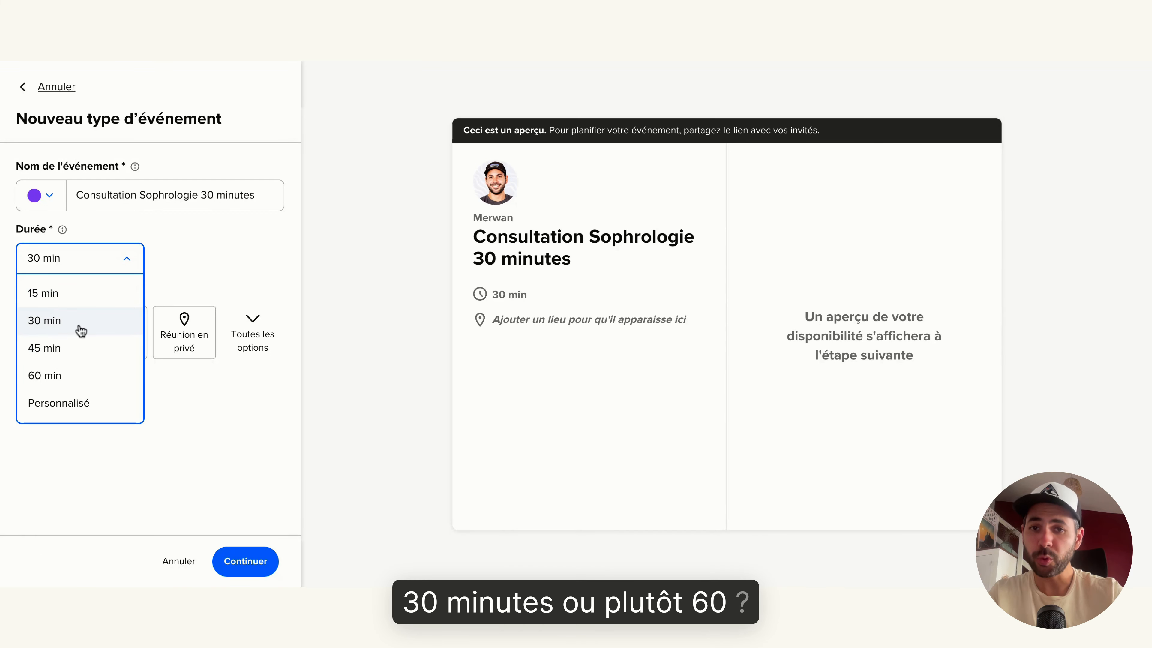
click(81, 331)
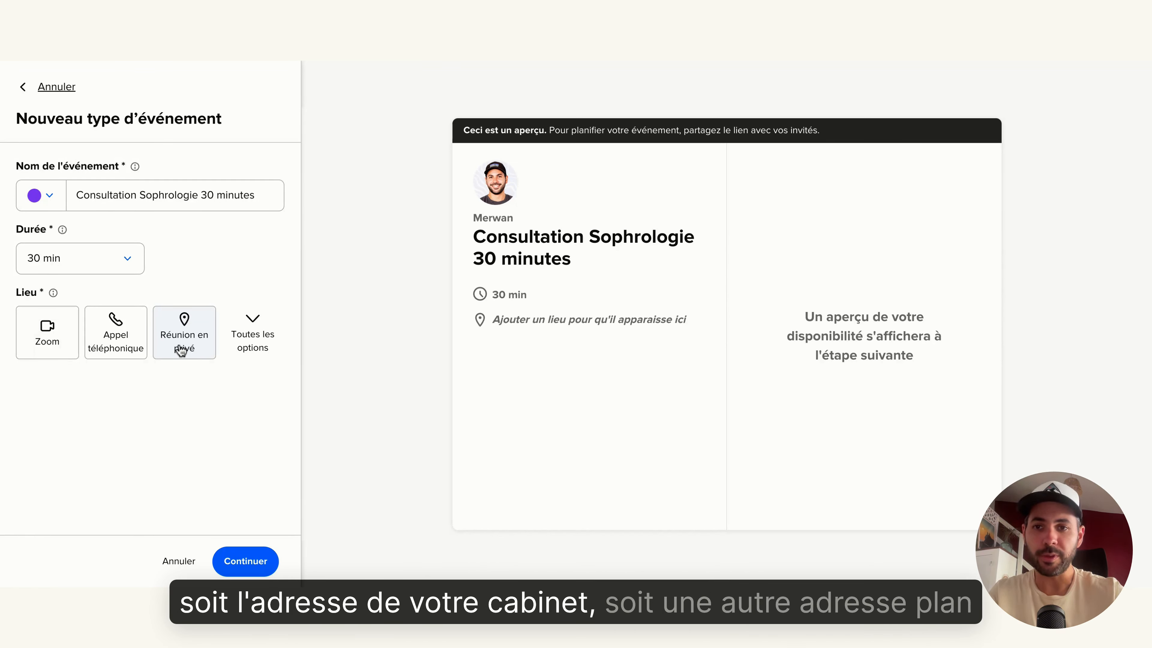
click(252, 328)
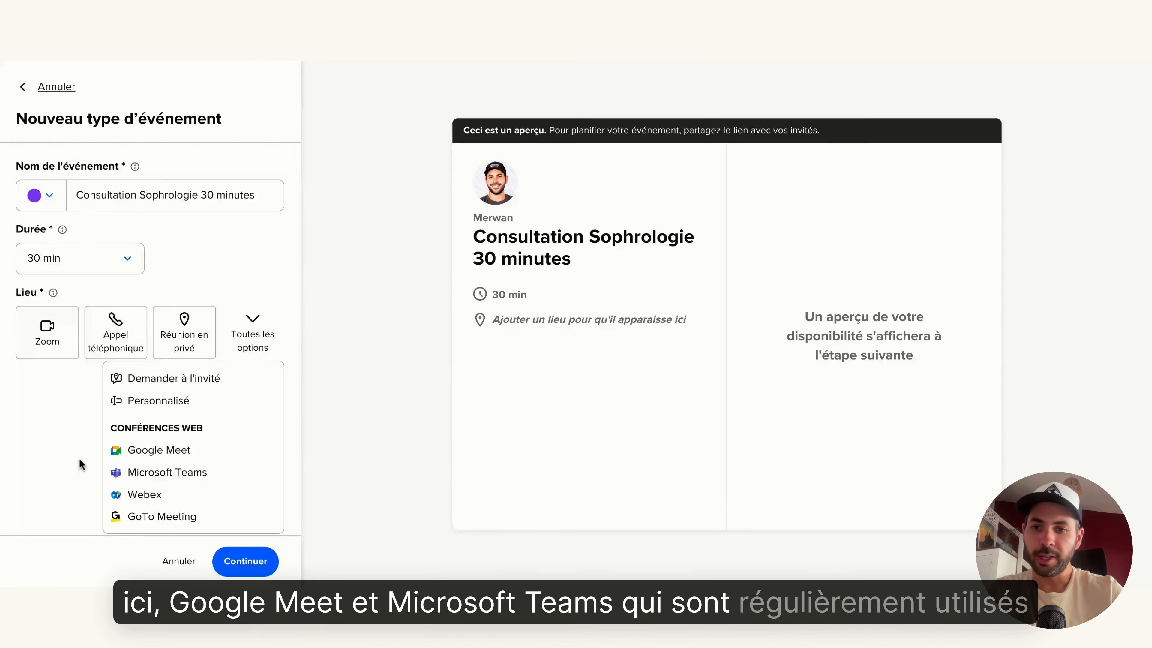
click(155, 454)
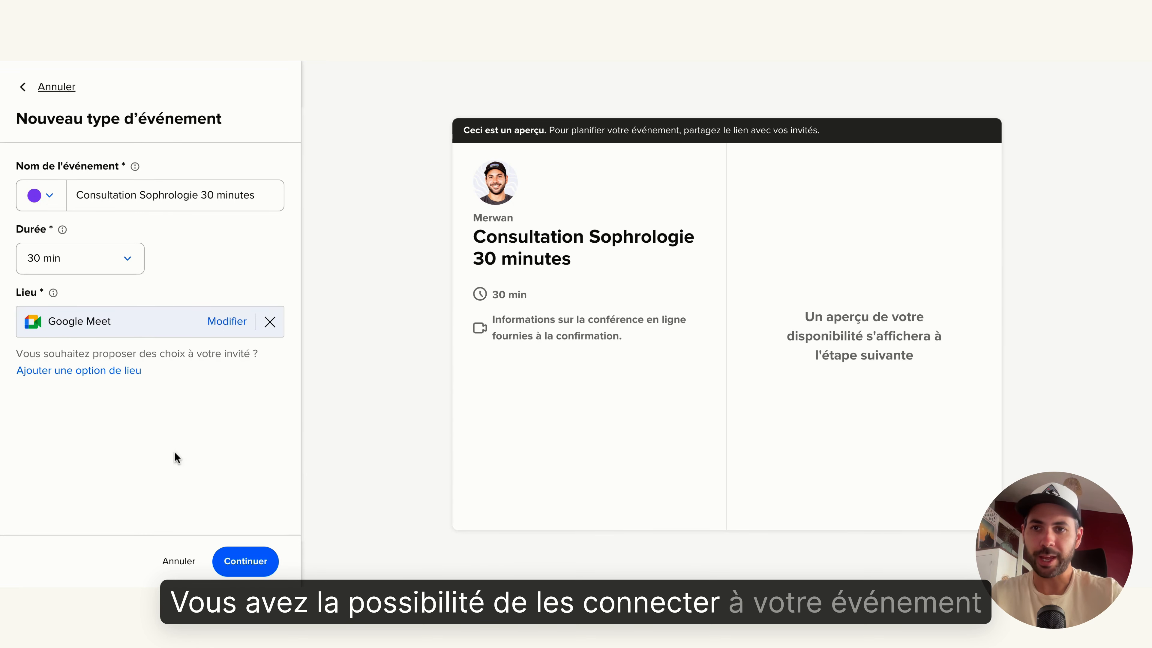
click(254, 561)
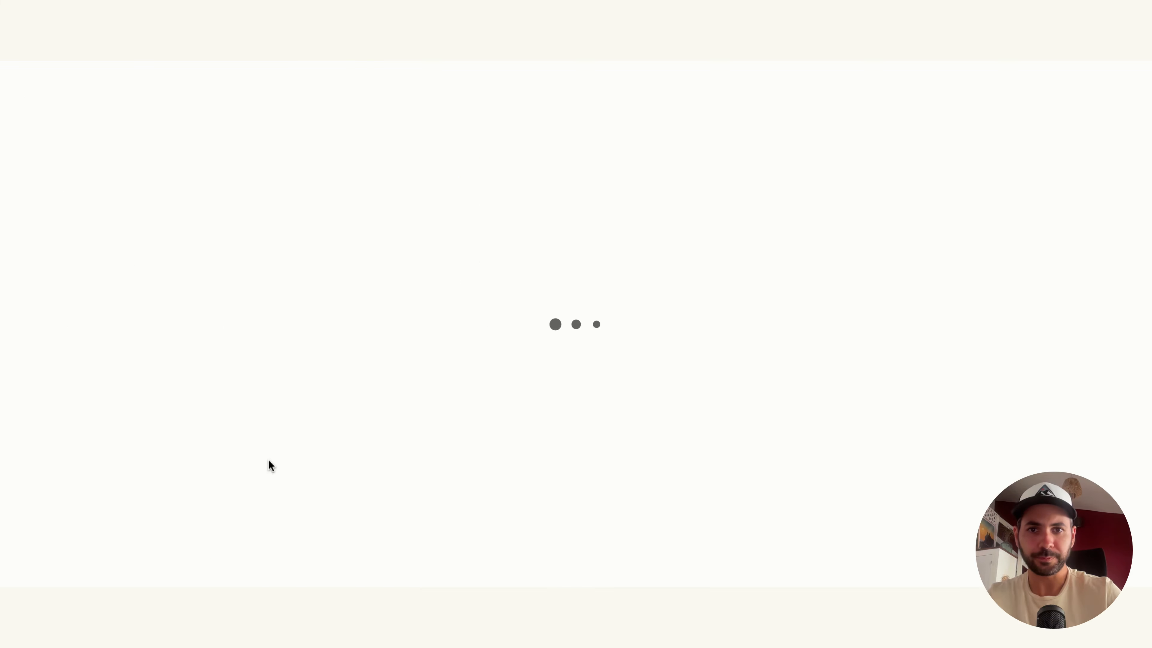
click(740, 155)
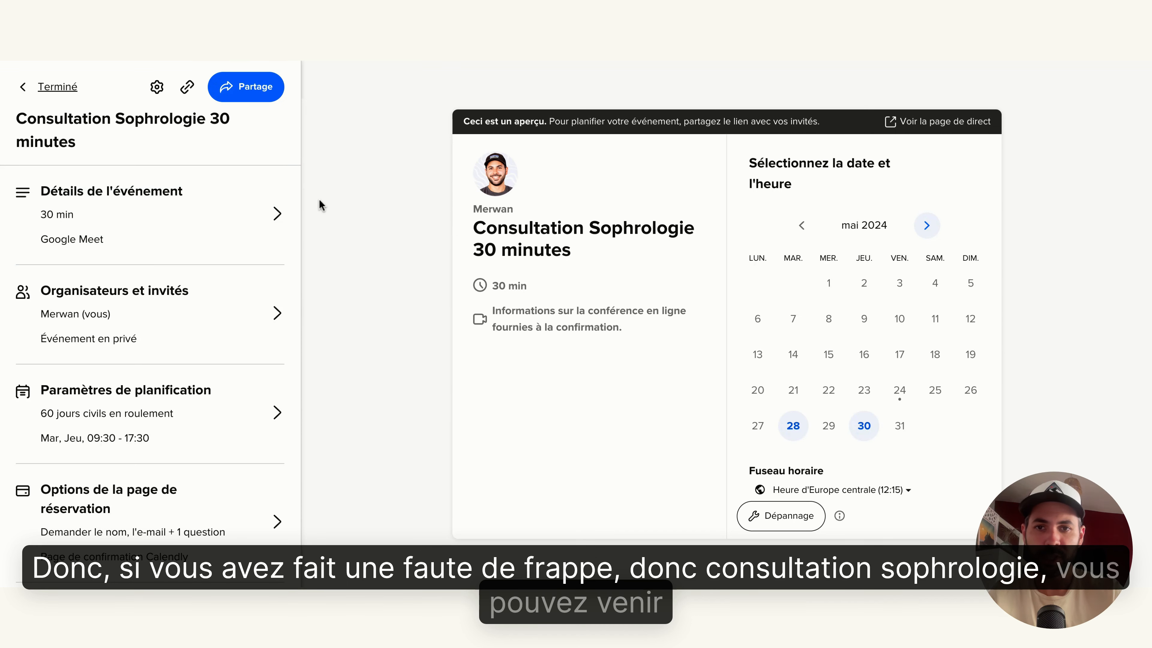
Step: Review the event's details, including the description and instructions field, and its organizer and guest settings
click(270, 213)
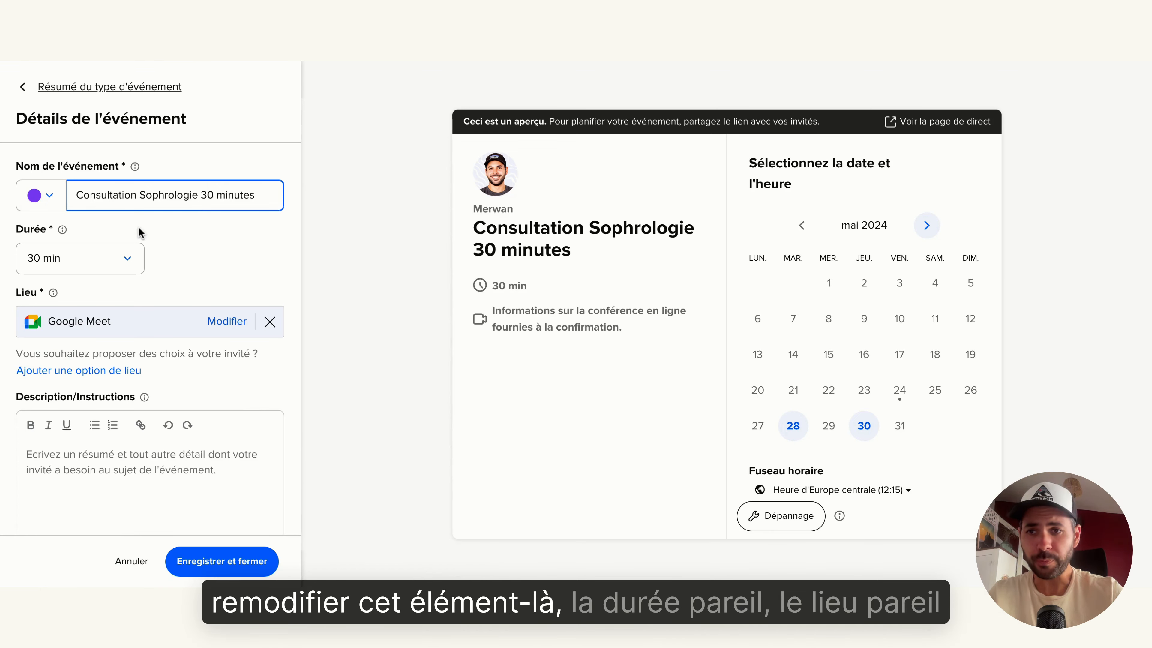
scroll(137, 363, down, 1)
scroll(137, 363, down, 2)
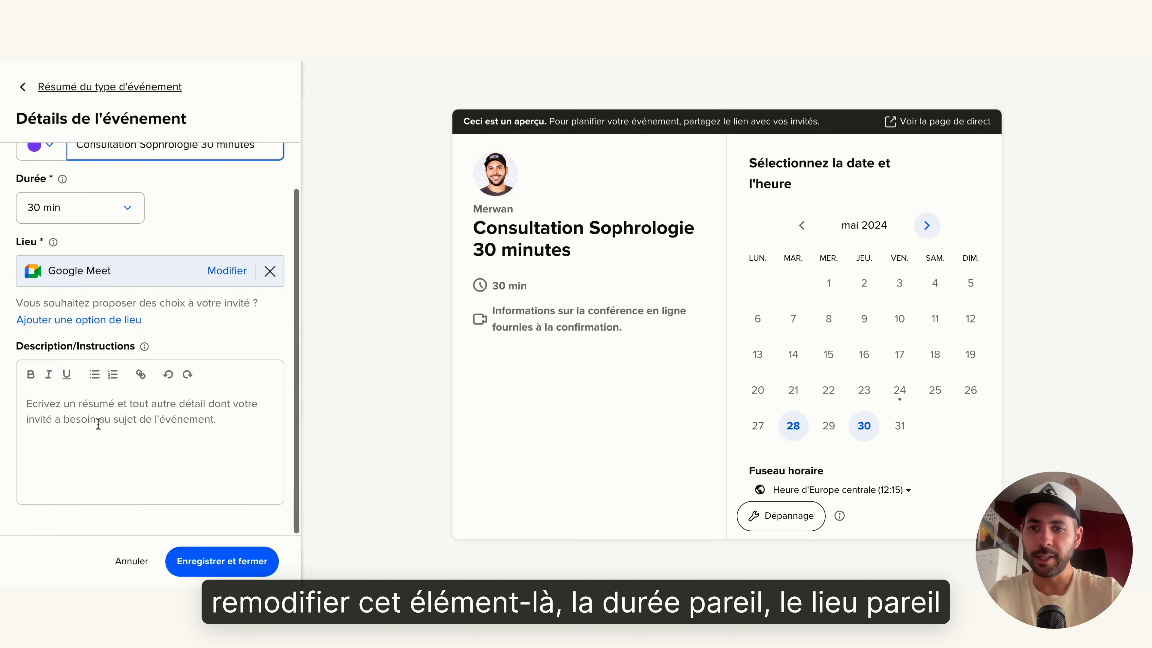
click(133, 410)
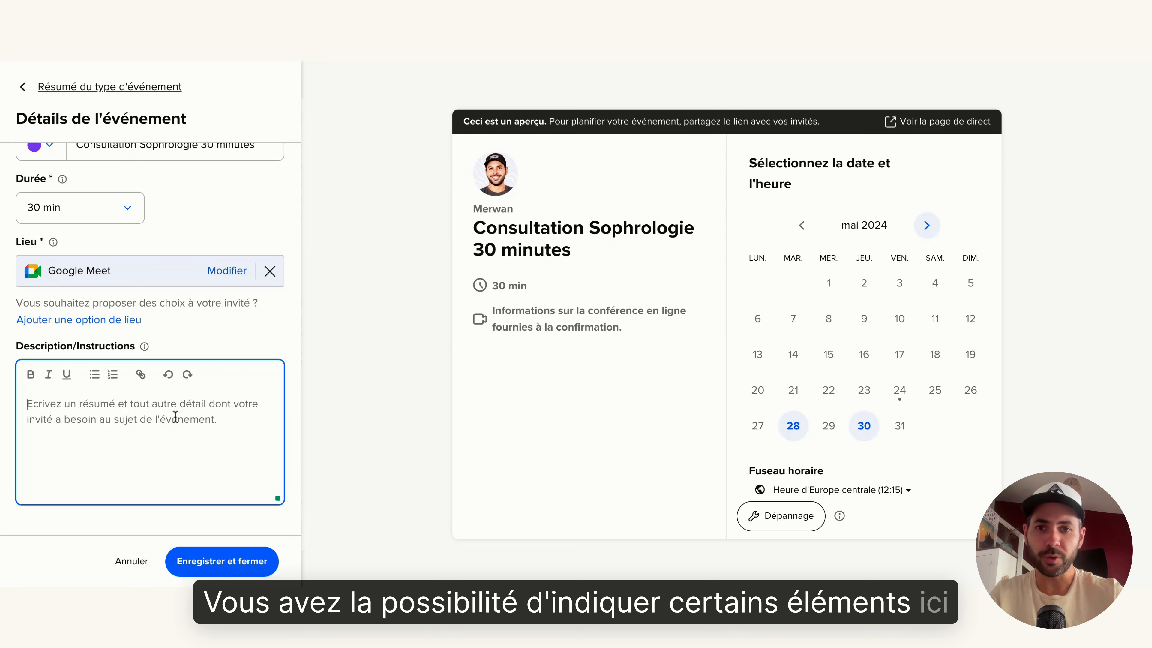
click(151, 560)
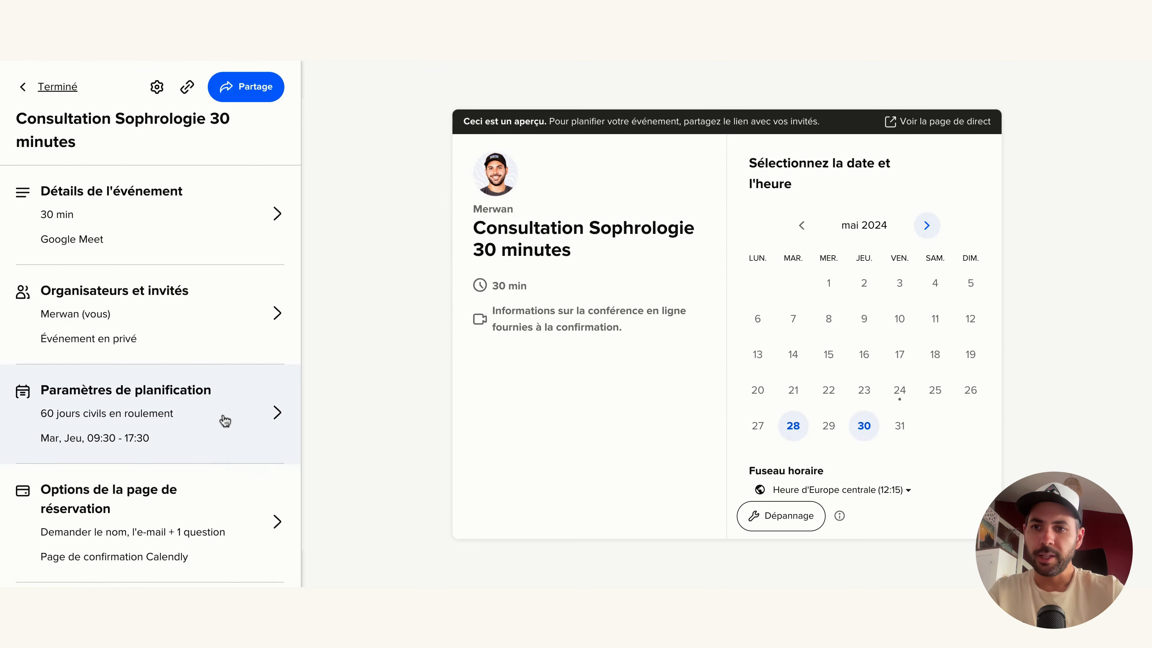
click(167, 317)
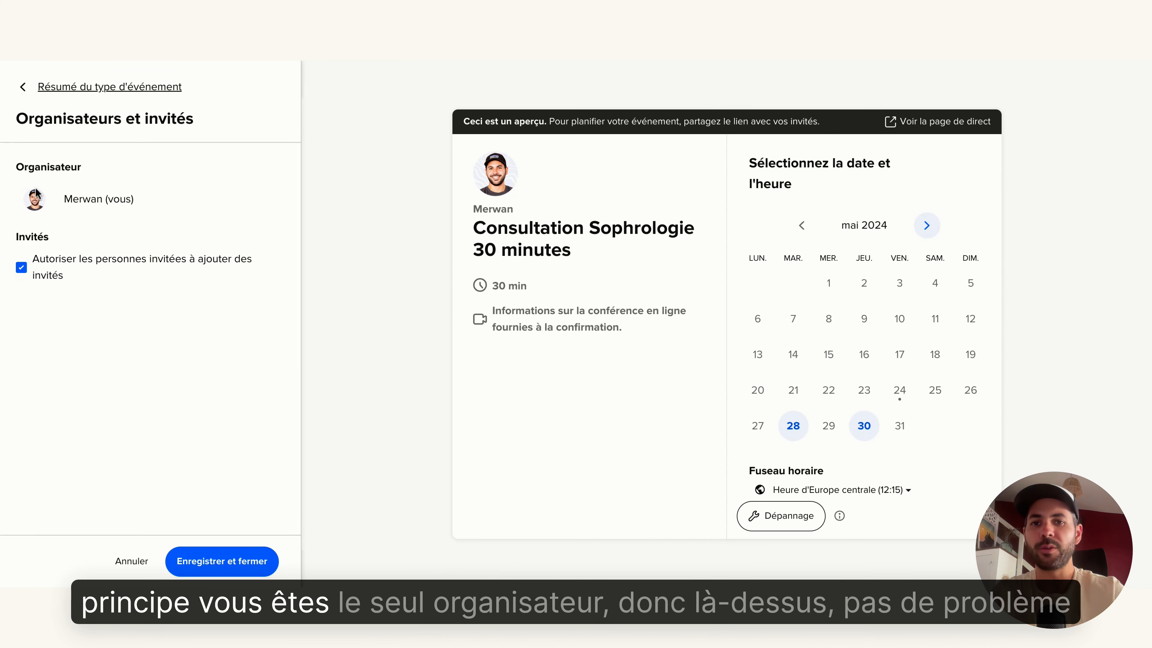
click(23, 88)
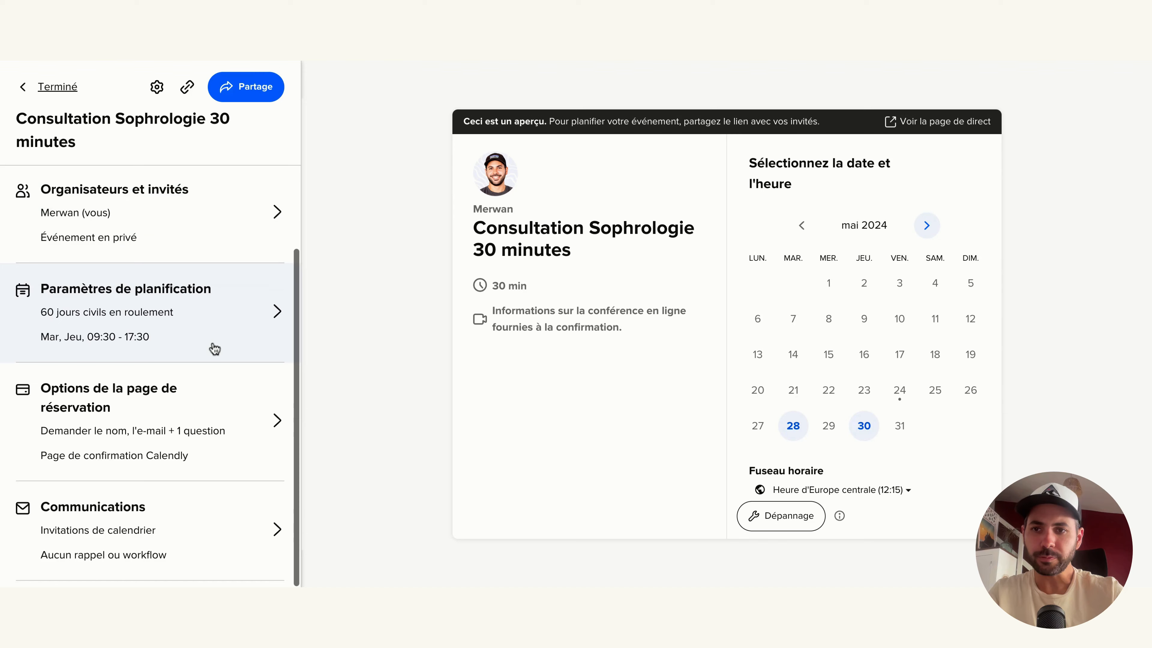
Step: Examine the organizer's weekly available hours in the event's scheduling settings and return to those settings
click(232, 309)
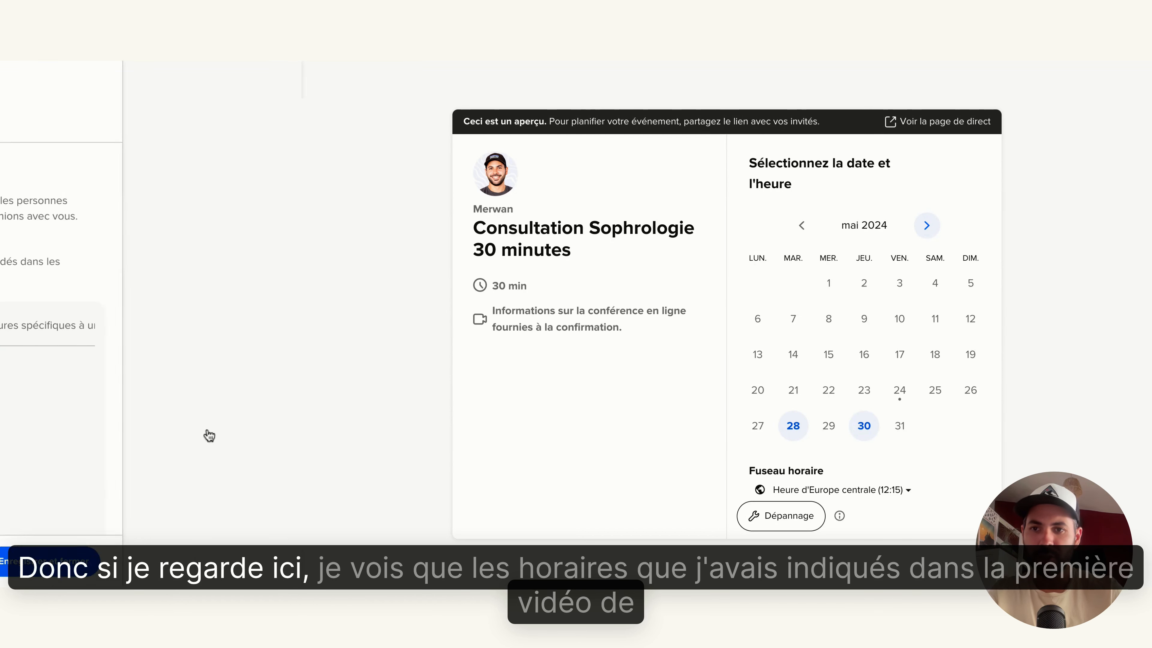
scroll(205, 402, down, 2)
scroll(205, 402, down, 1)
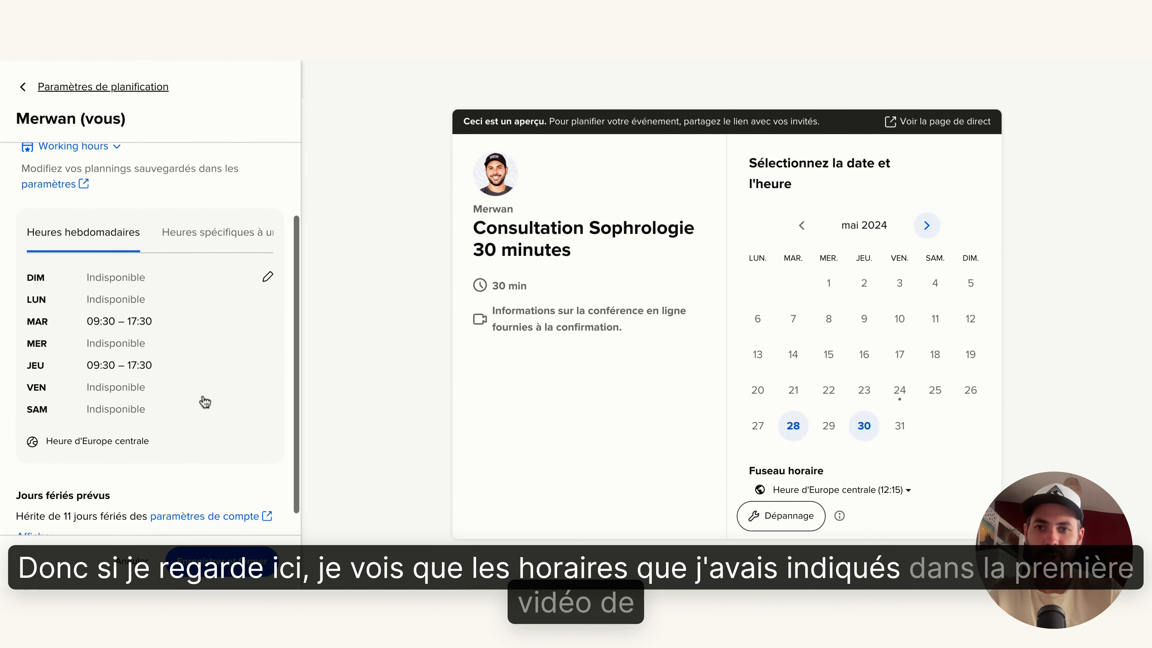
scroll(203, 401, up, 1)
scroll(181, 359, down, 1)
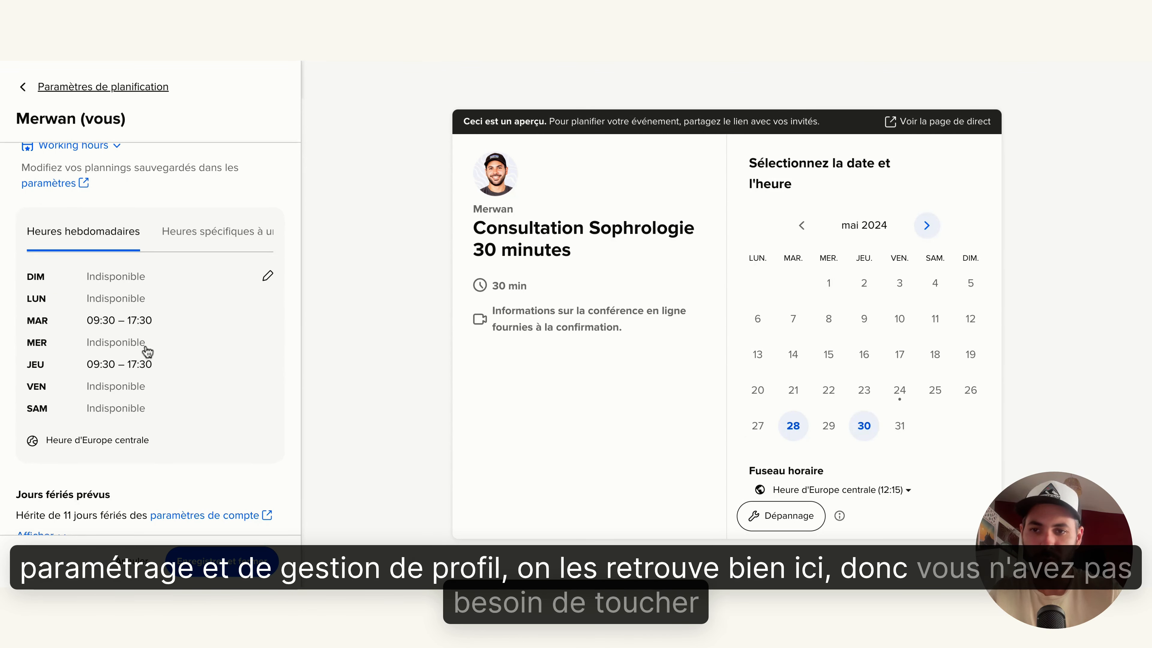
scroll(147, 349, up, 3)
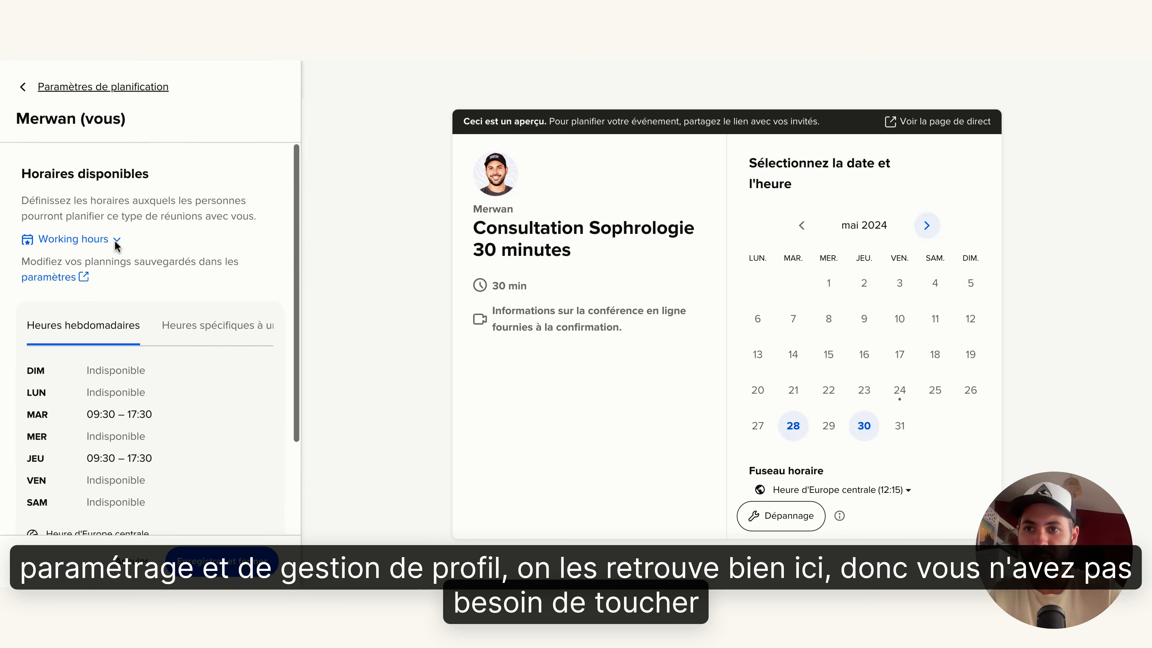
click(23, 87)
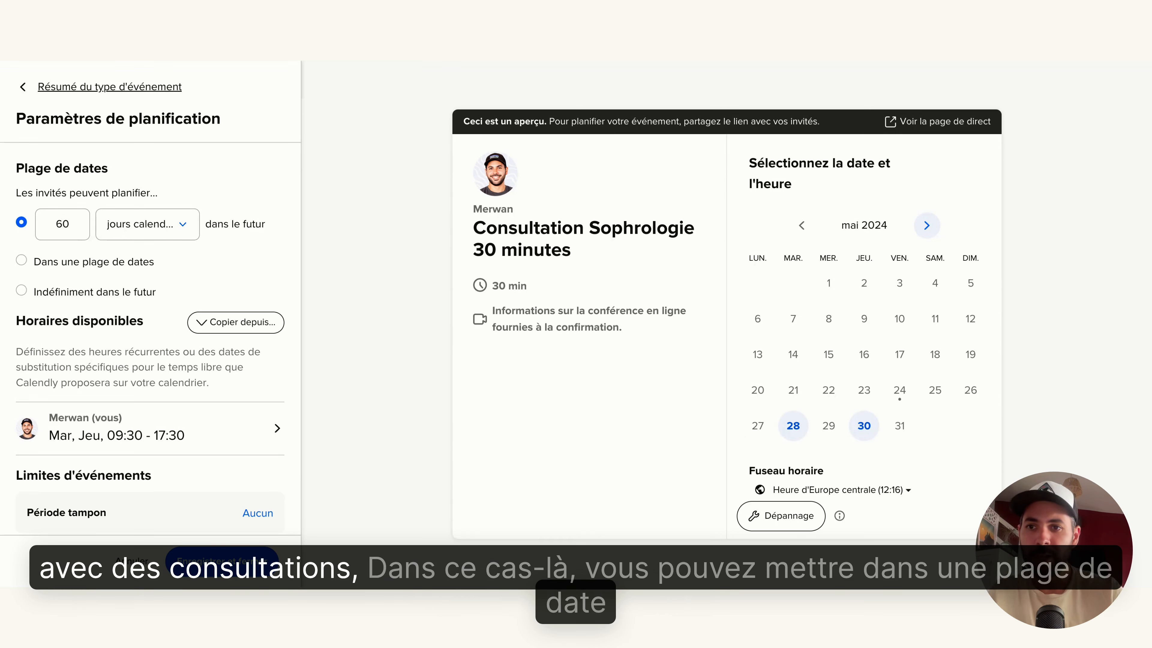
Step: Try restricting bookings to a specific date range, and switch back to 60 calendar days in the future
click(52, 261)
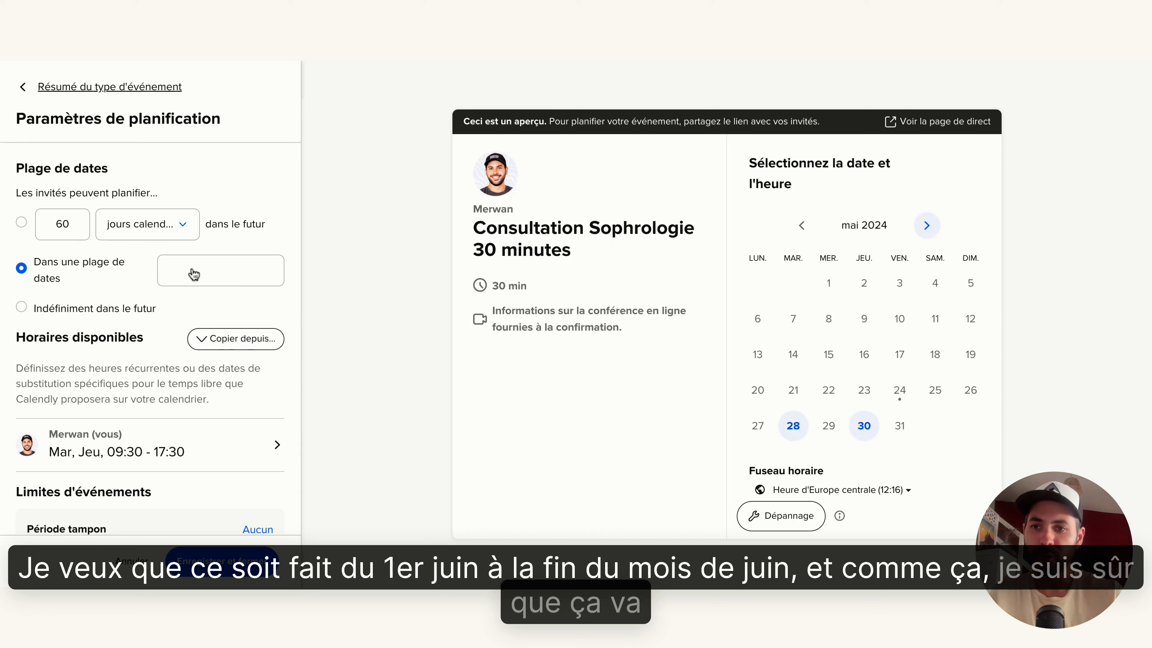
click(21, 223)
Step: Examine the event limits: the buffer time choices after the event, the minimum notice and the daily limit
scroll(95, 313, down, 5)
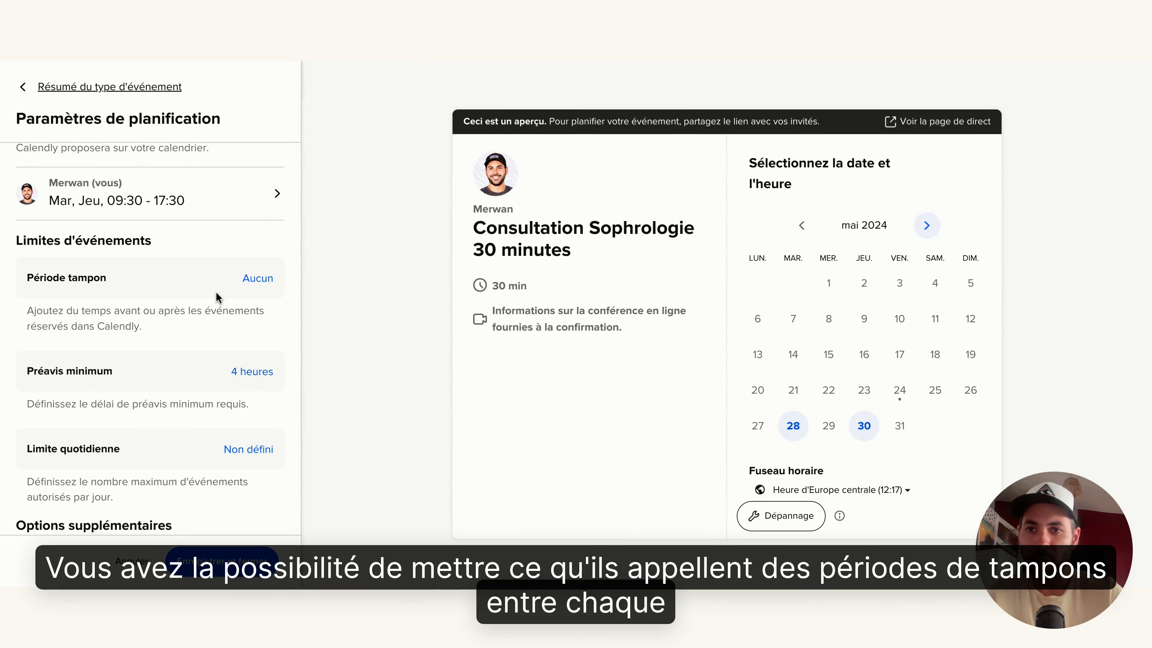
click(244, 279)
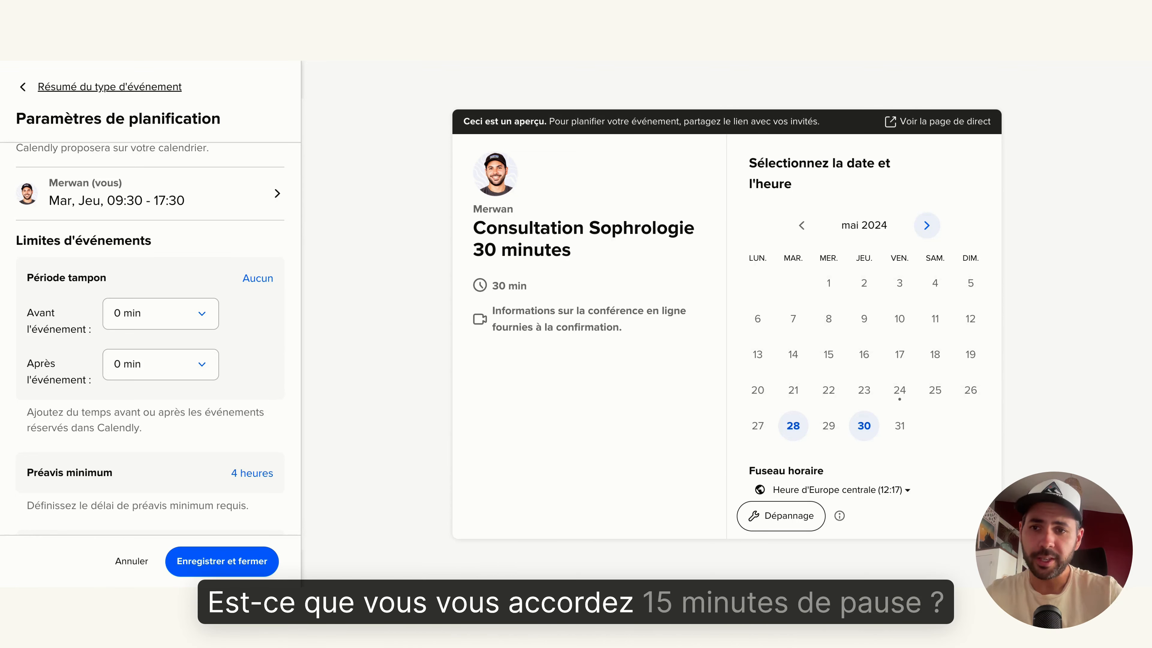
click(201, 358)
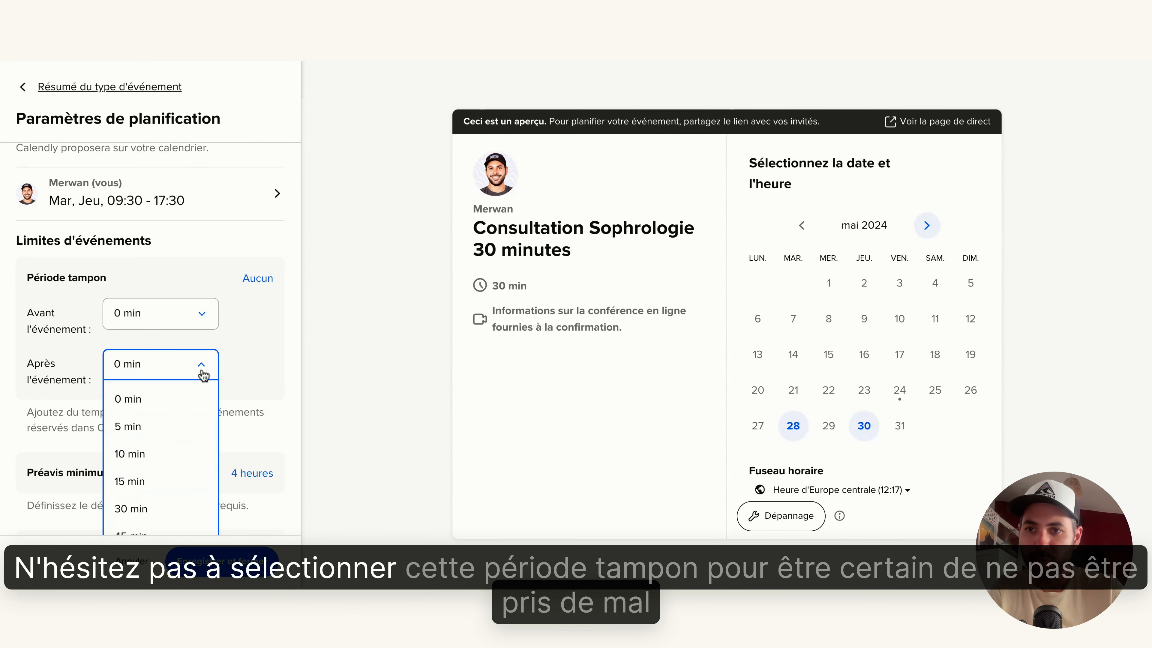
click(248, 360)
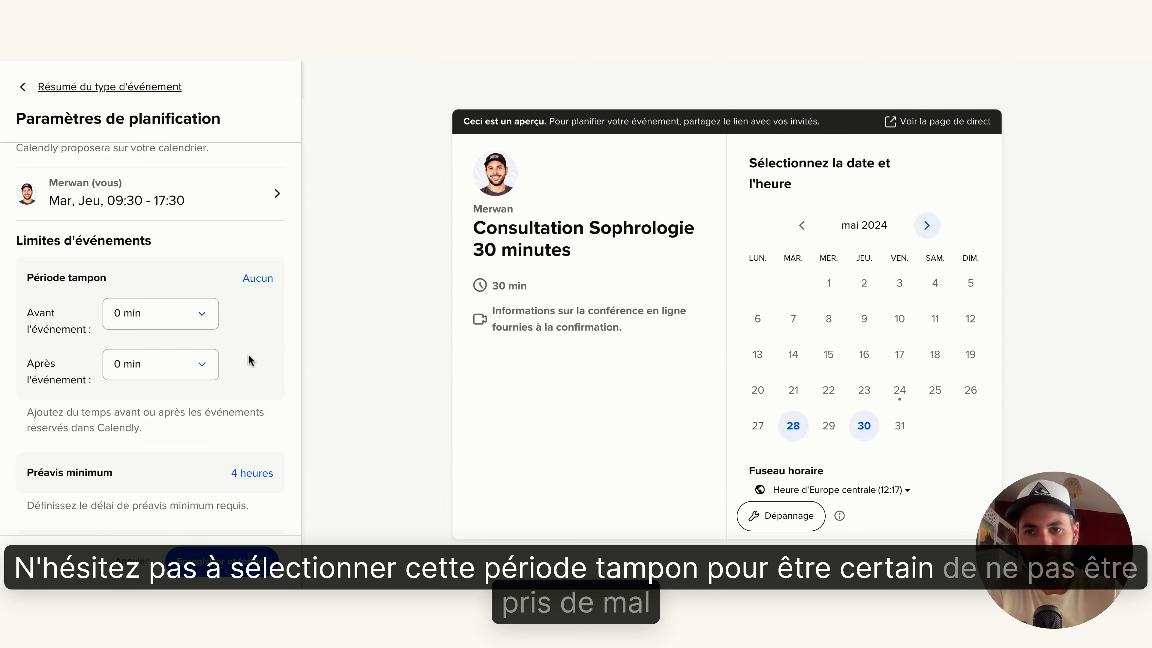
scroll(248, 355, down, 1)
scroll(213, 359, down, 3)
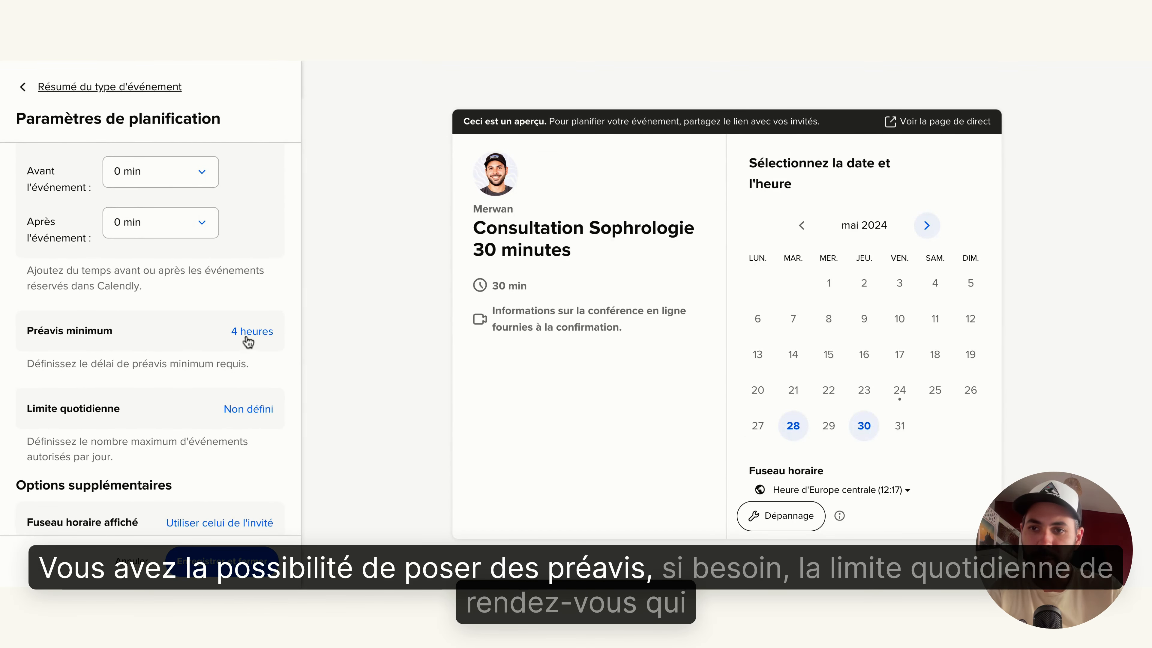
scroll(176, 344, down, 2)
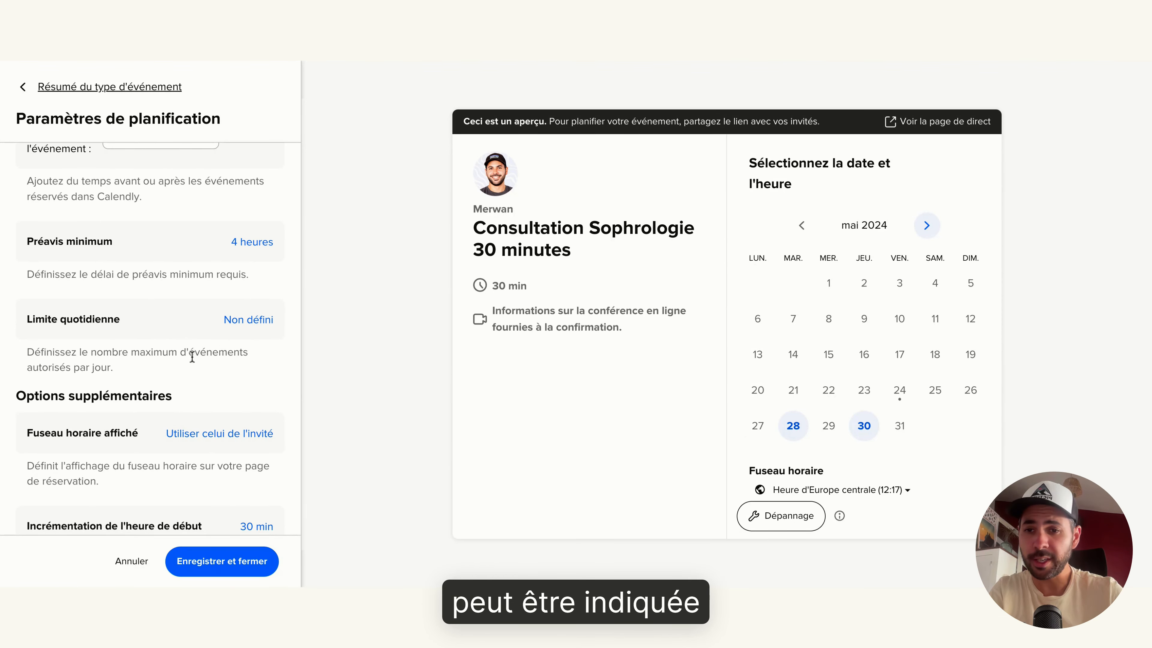
Step: Leave the scheduling settings and return to the event type summary
scroll(150, 340, down, 1)
scroll(150, 340, up, 10)
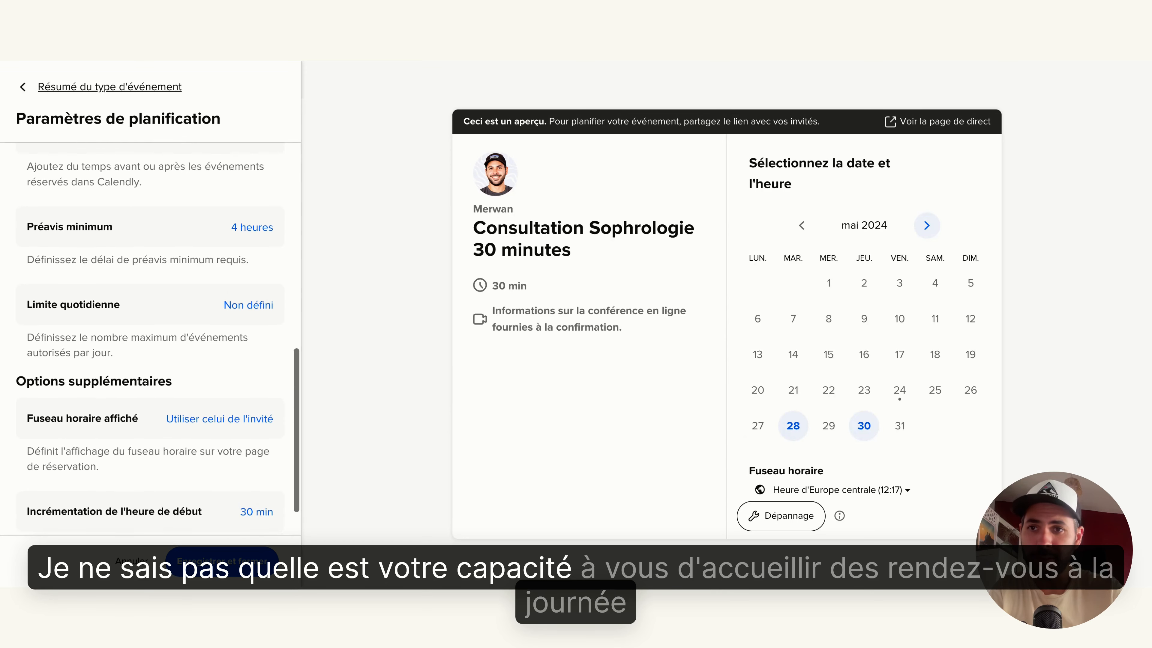
scroll(150, 340, up, 1)
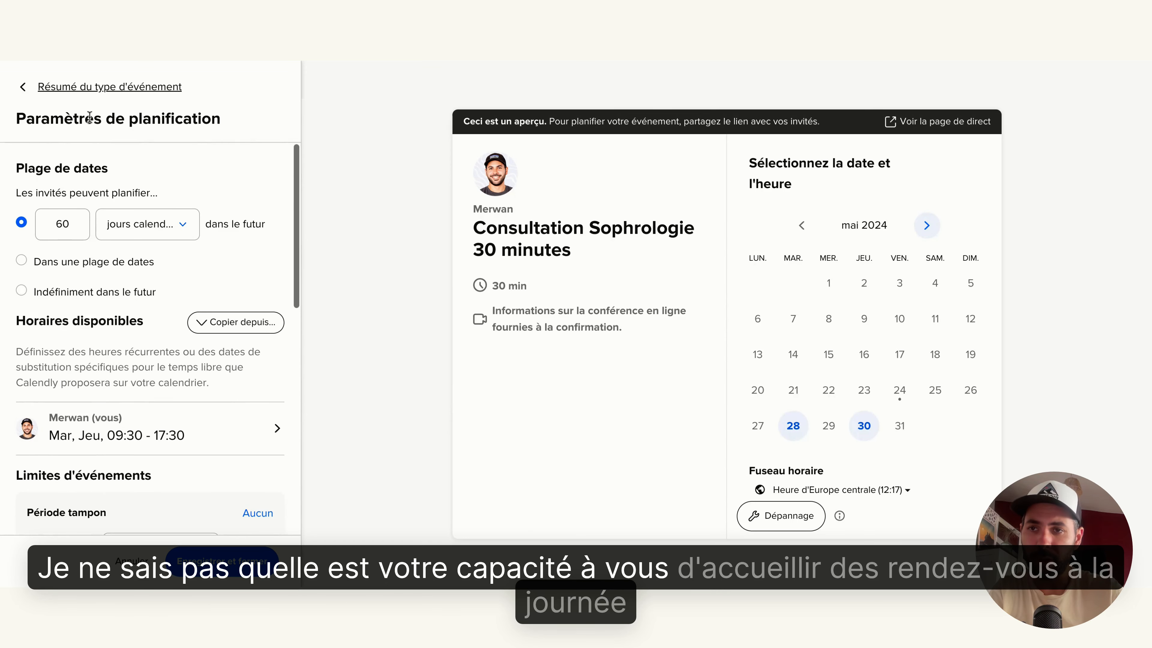
click(46, 91)
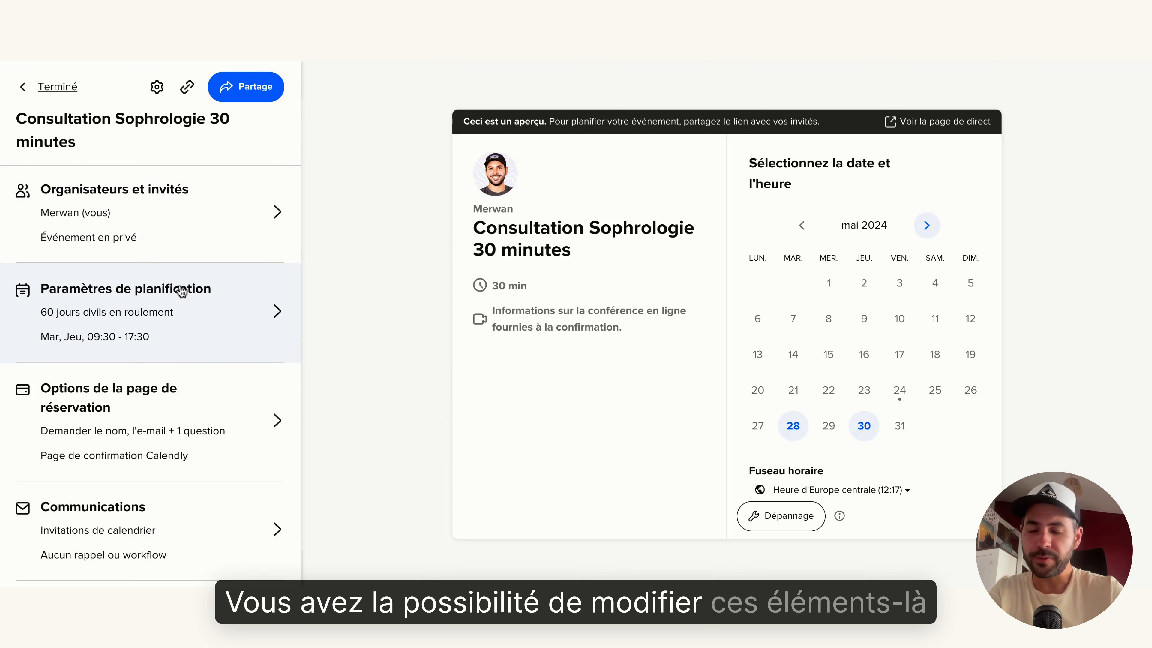
Step: In the booking page options, reword the custom invitee question as "Pourquoi prenez-vous une consultation avec moi ?"
click(175, 424)
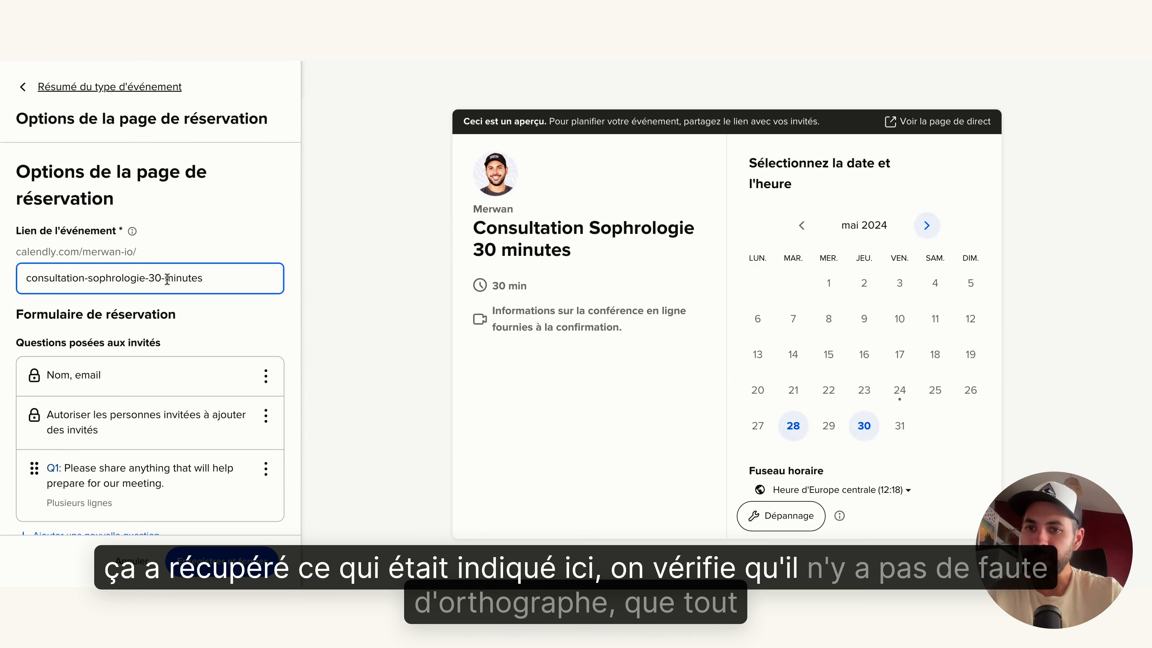
scroll(156, 279, down, 1)
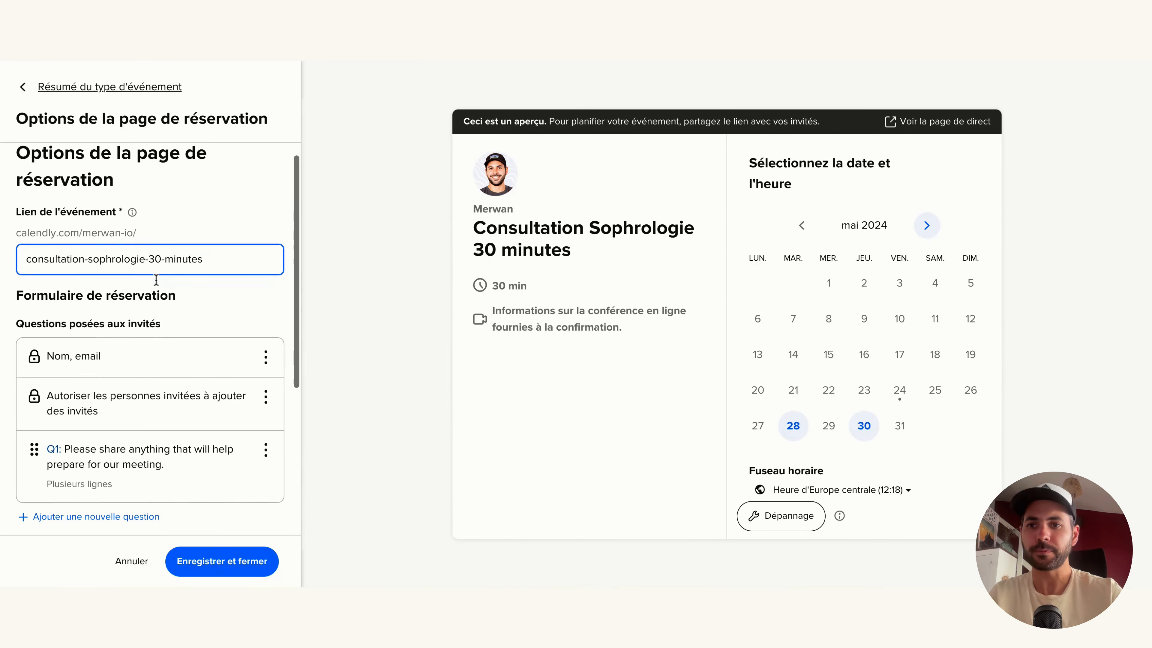
scroll(222, 300, down, 2)
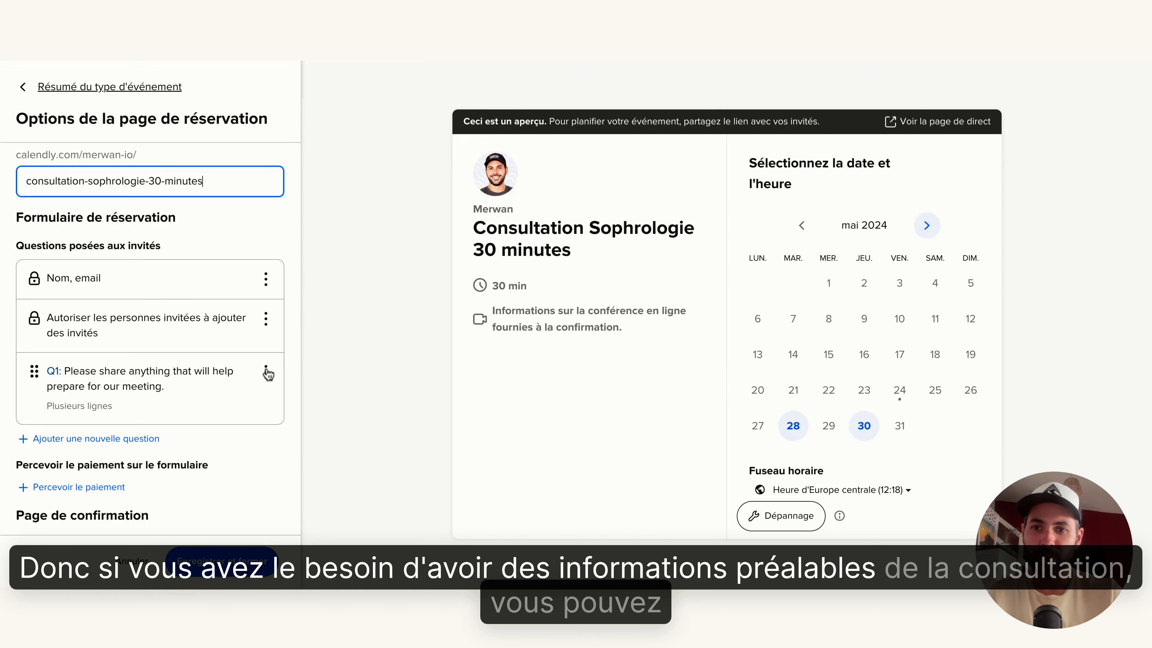
click(266, 371)
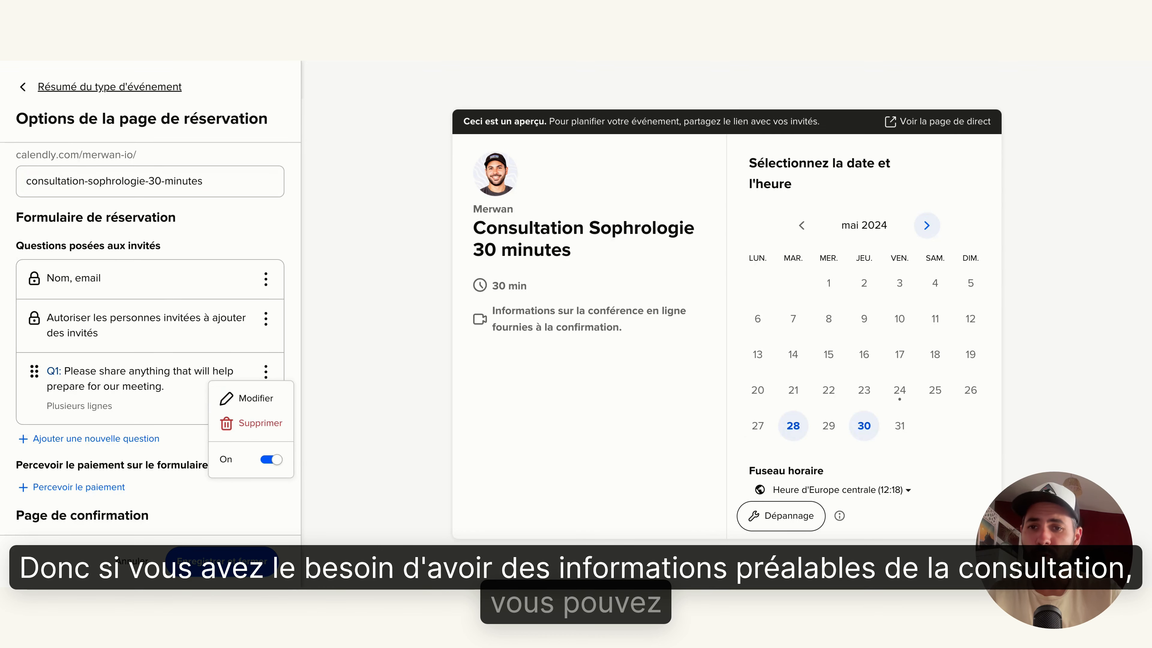
click(252, 399)
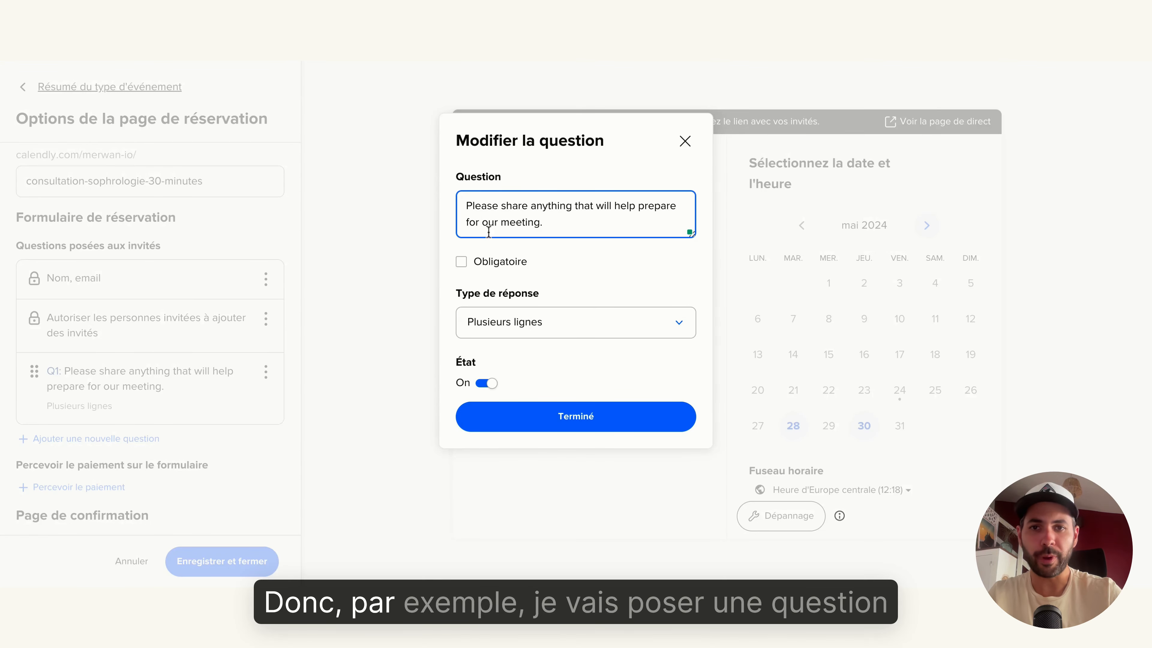
triple_click(503, 224)
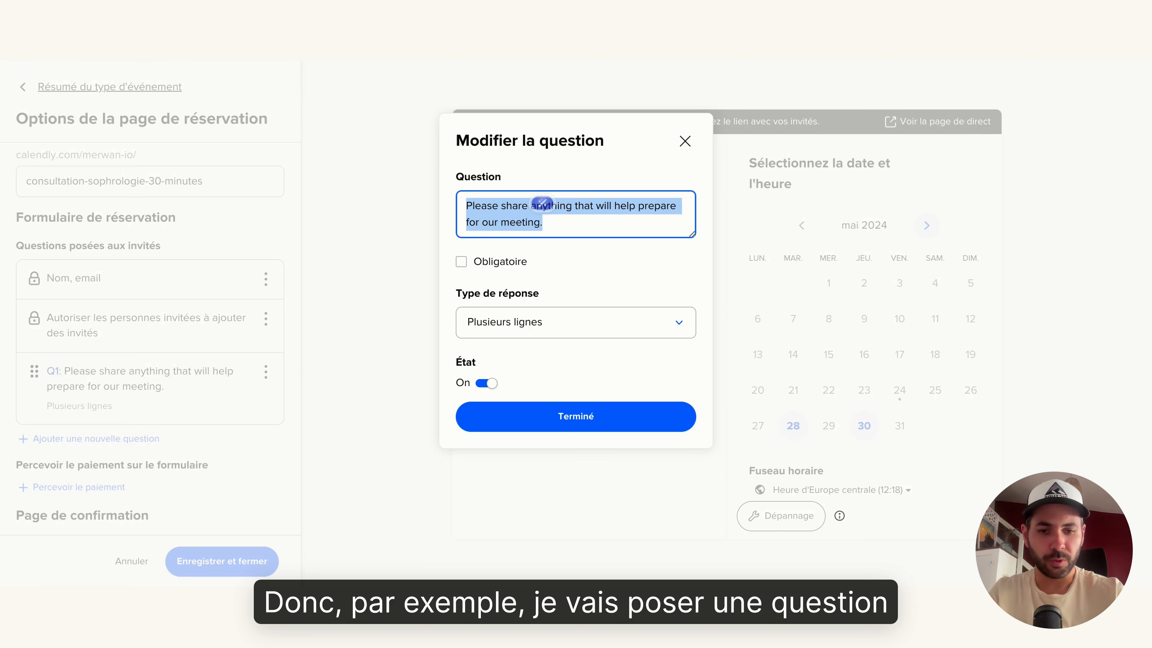
text(Pourquoi prenez-vous)
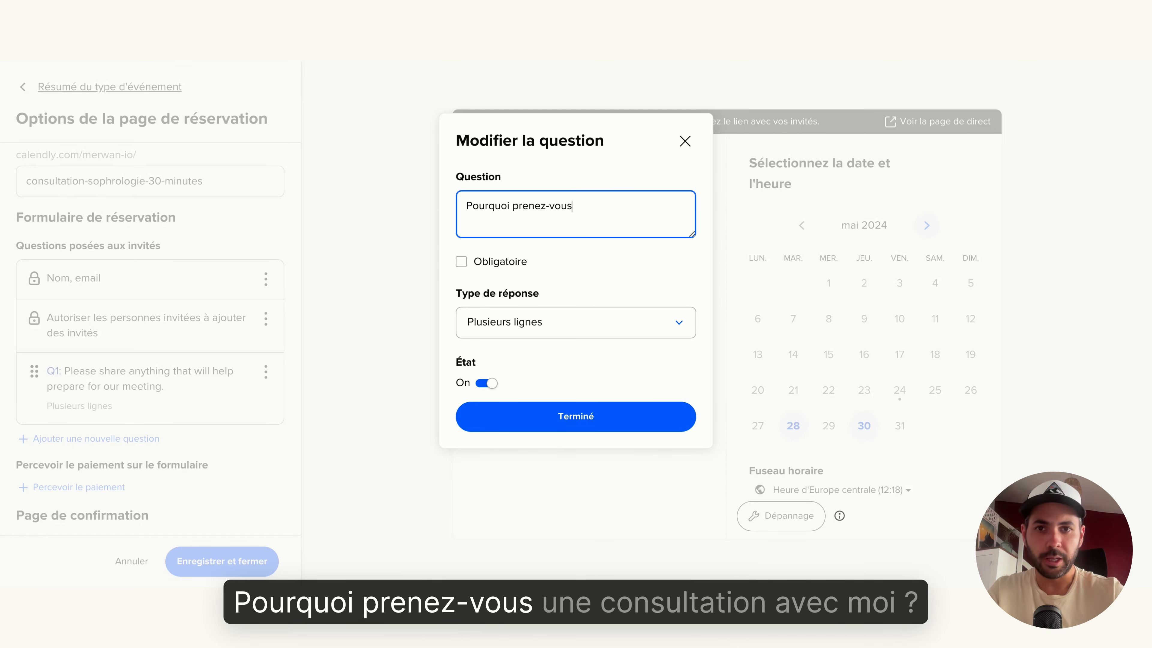
text( une)
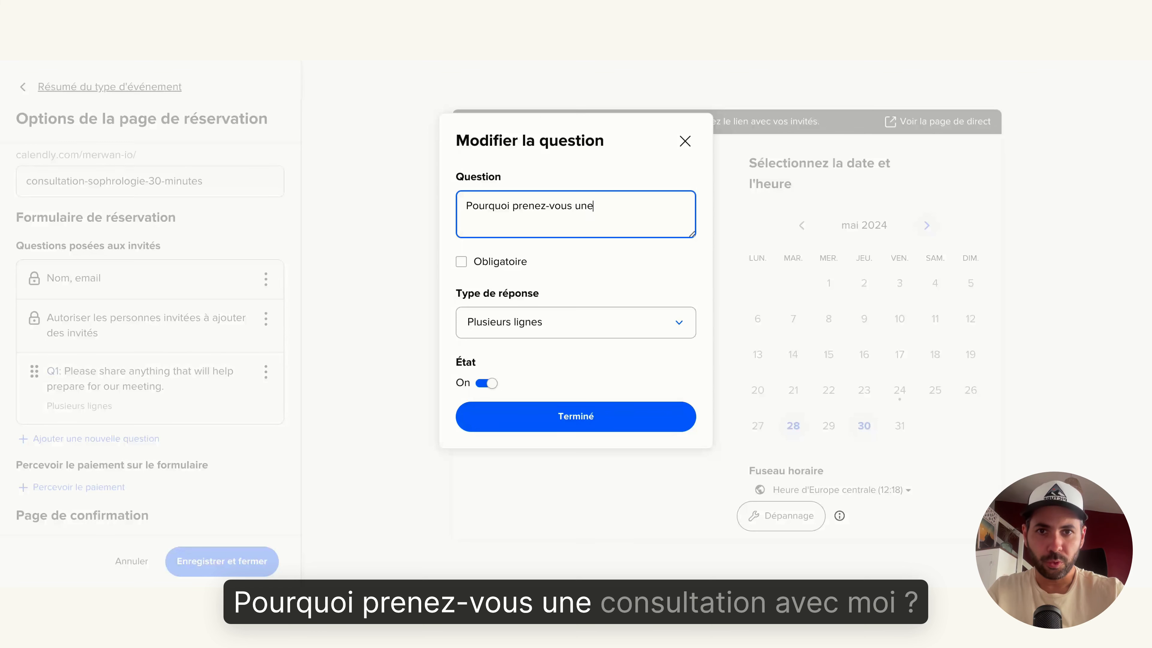
text( consultation avec)
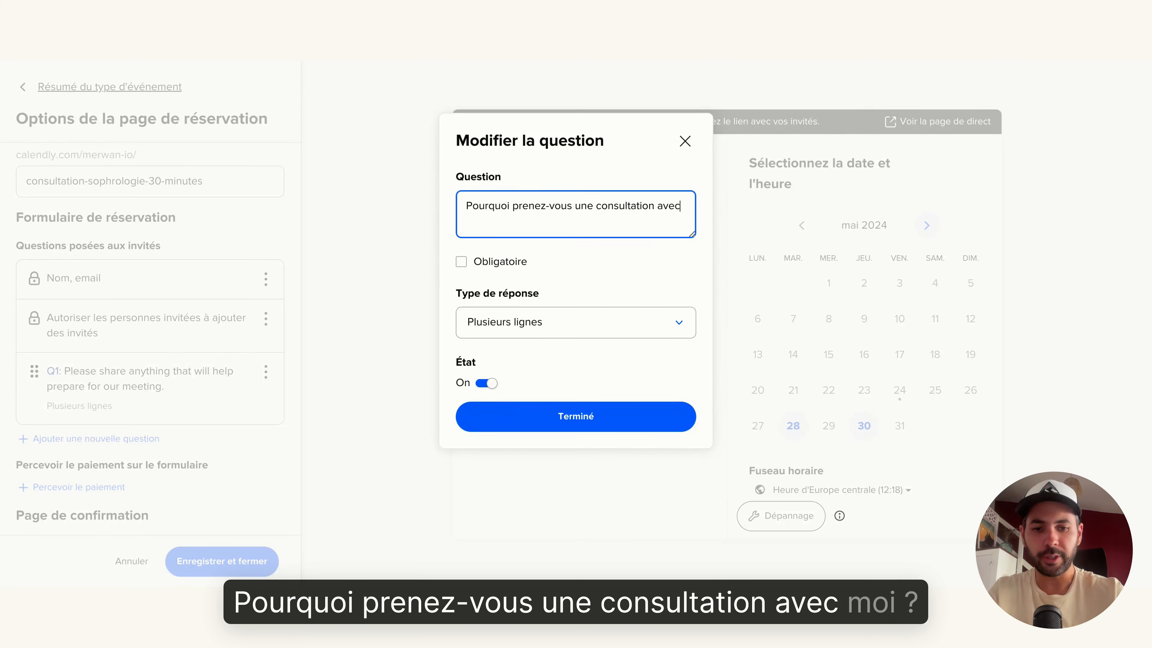
text( moi ?)
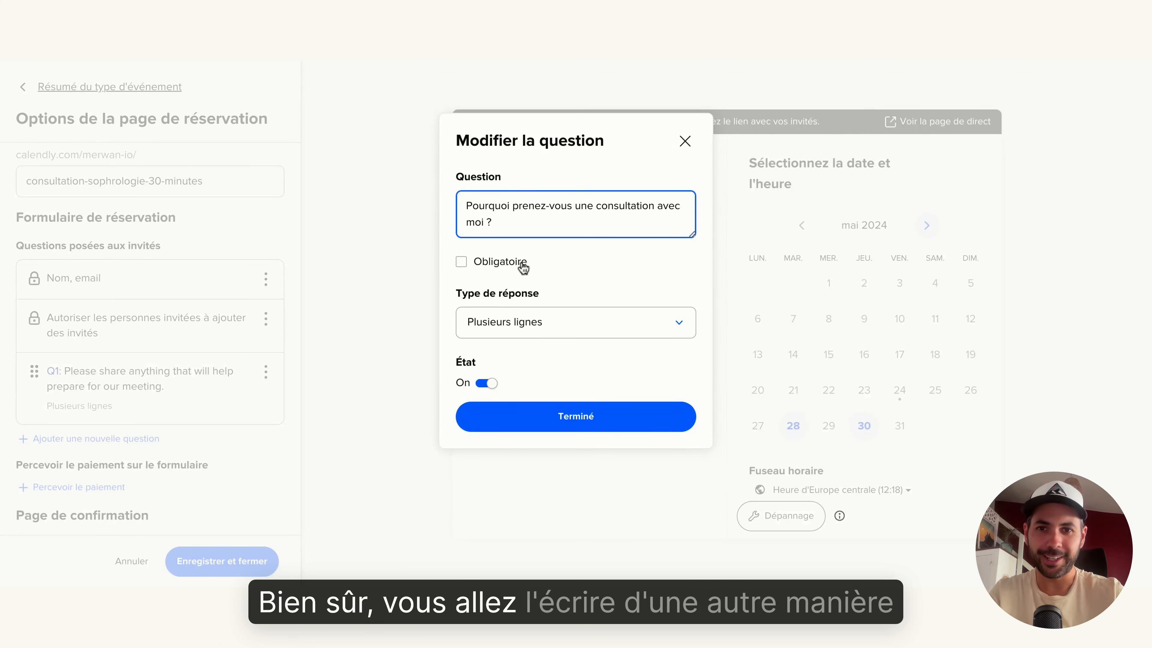
Step: Make the question mandatory, keep "Plusieurs lignes" as its answer type, and finish editing it
click(481, 265)
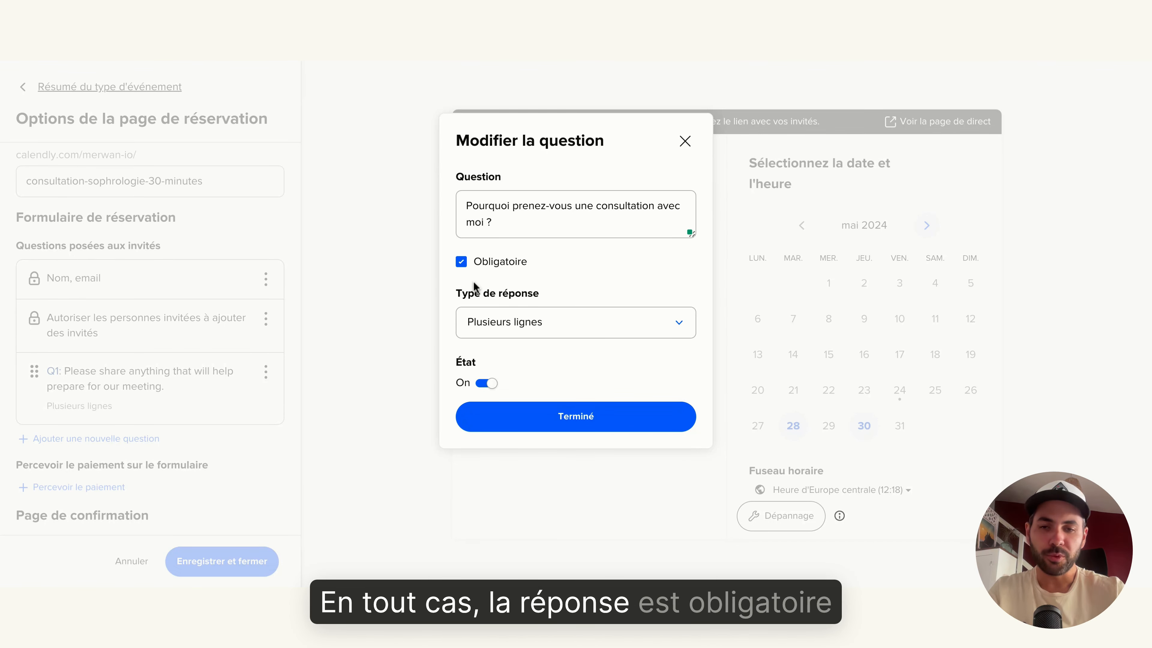
click(526, 321)
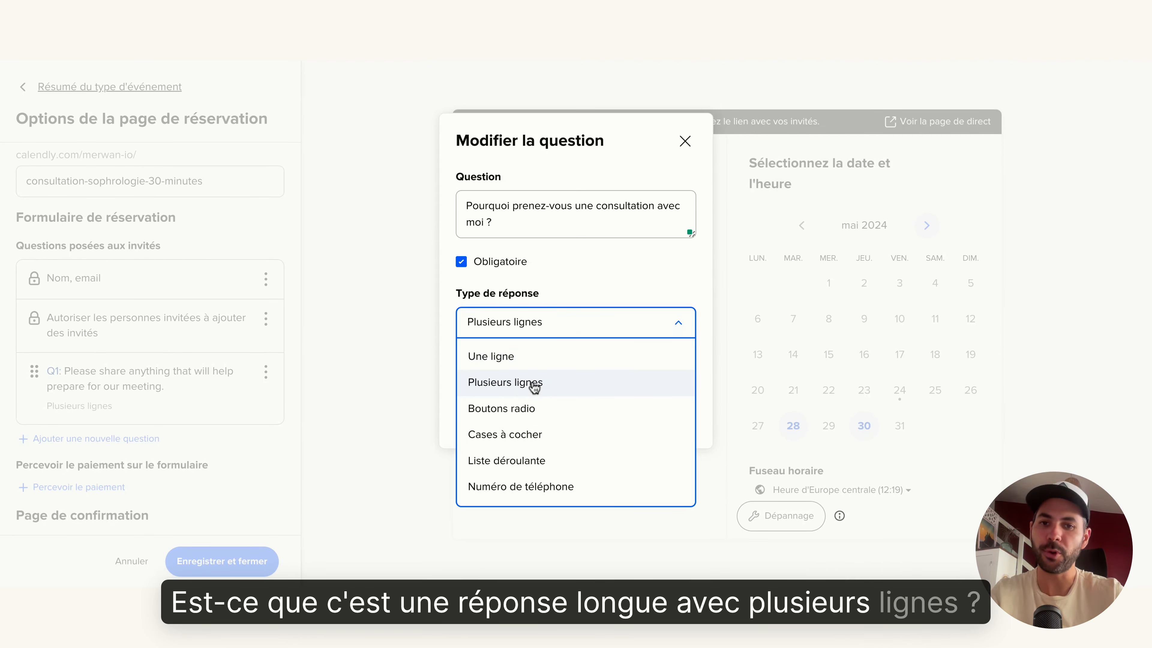
click(589, 292)
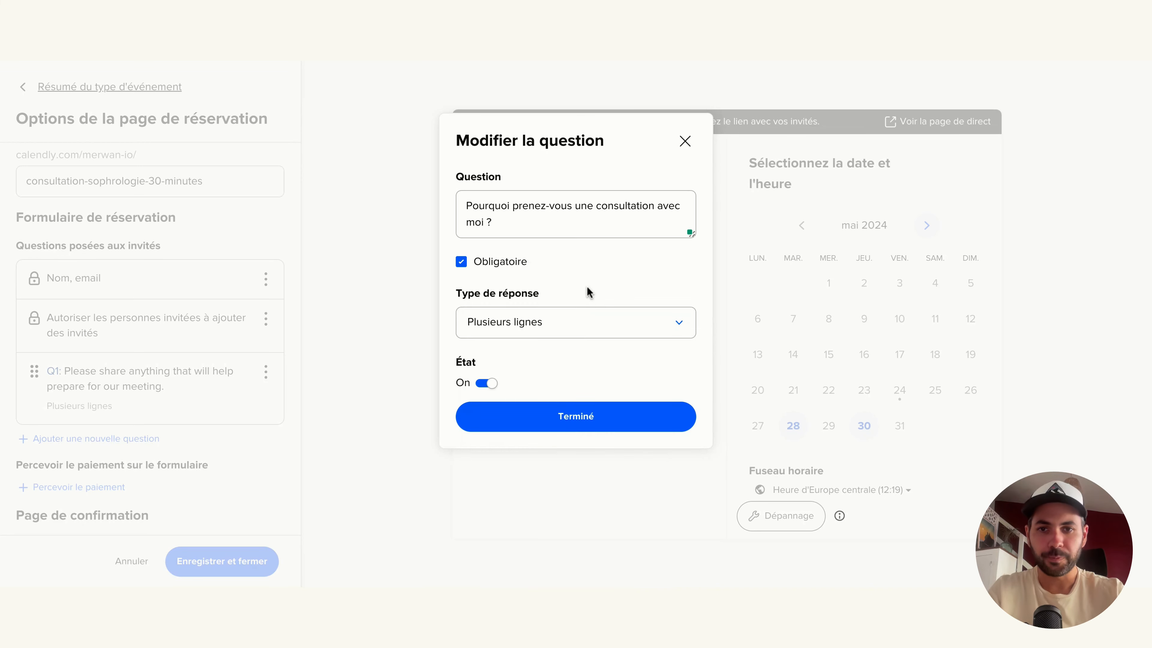
click(542, 420)
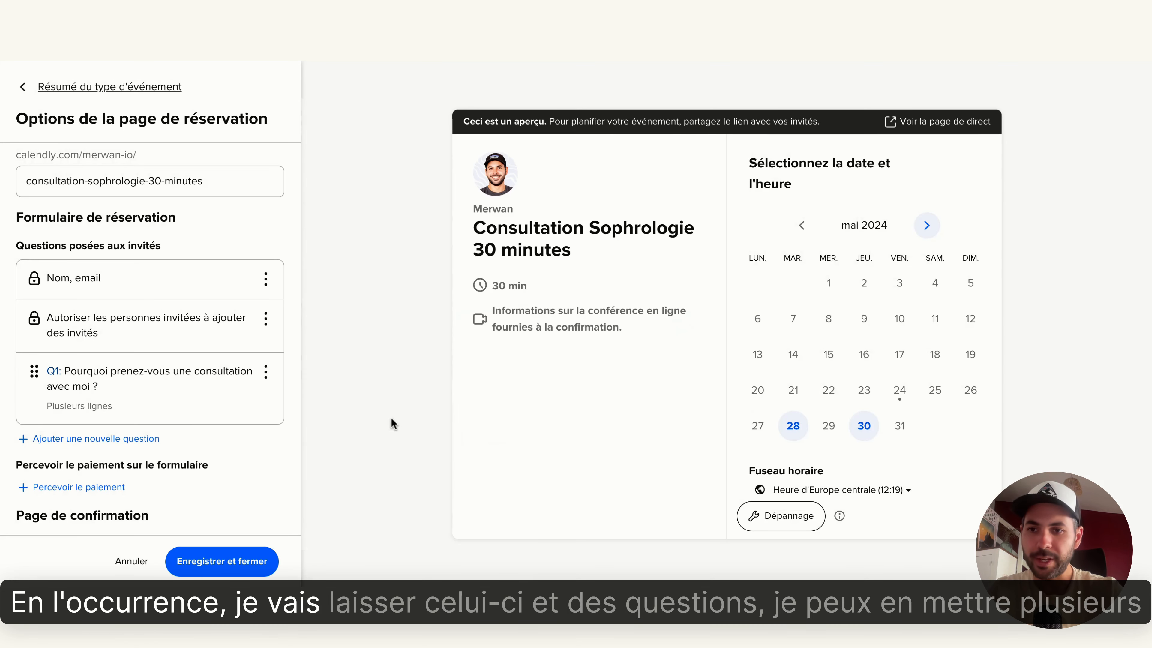
Step: Review the payment and confirmation page options, and save the booking page options
scroll(259, 407, down, 3)
scroll(54, 365, up, 1)
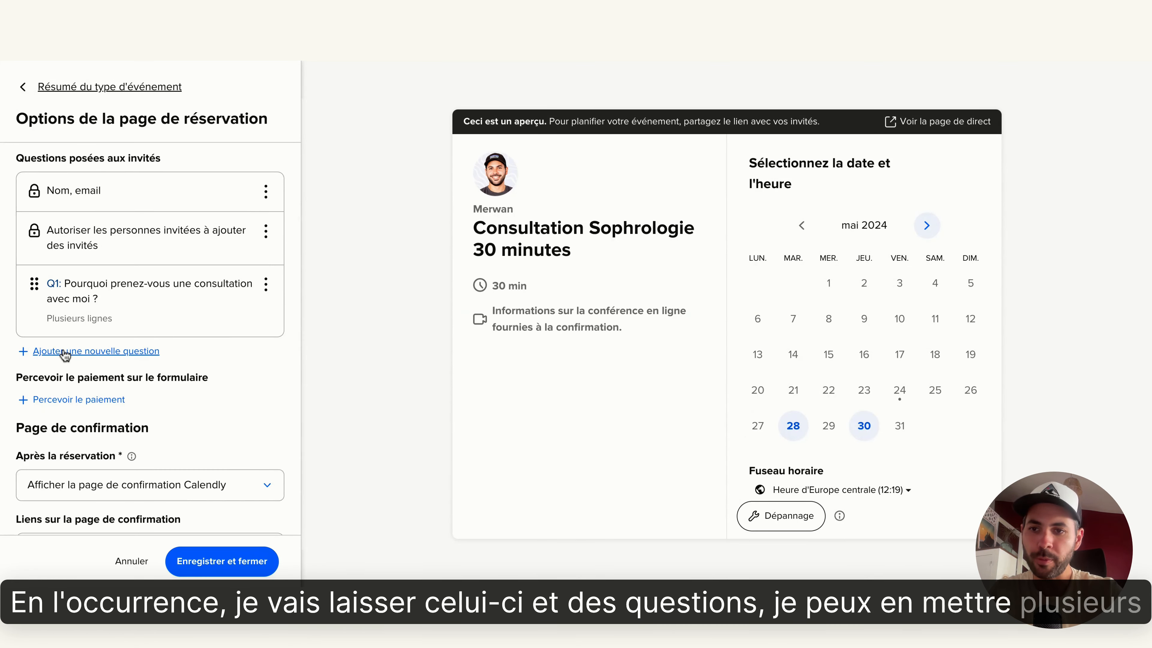
scroll(189, 413, down, 2)
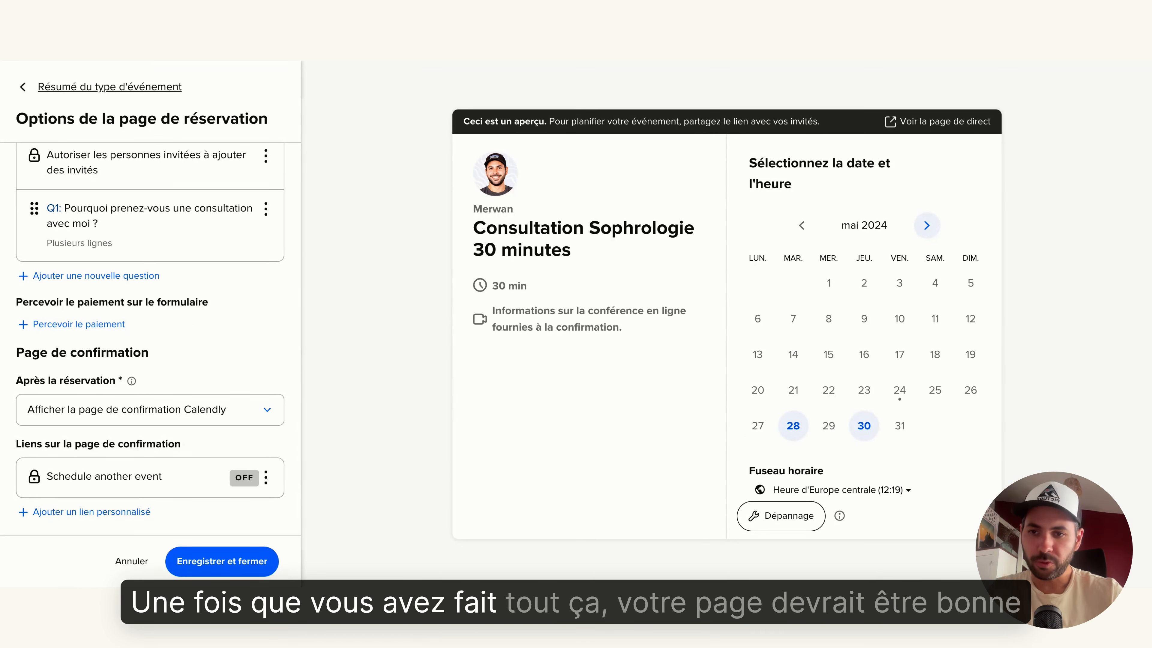
scroll(210, 328, down, 1)
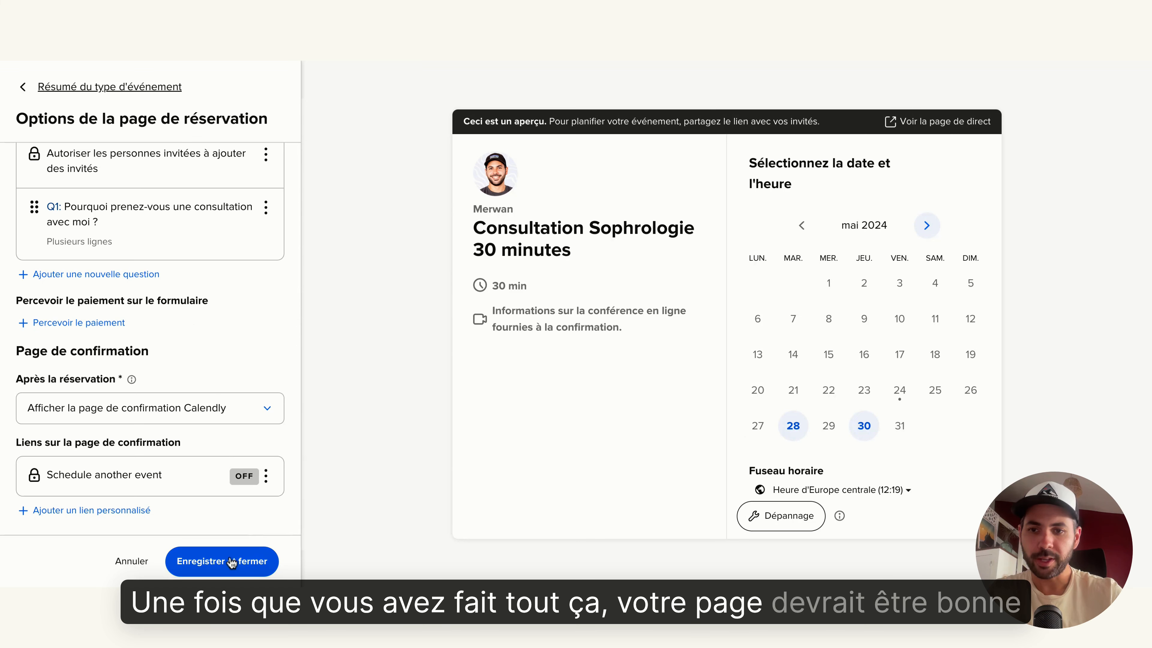
click(241, 563)
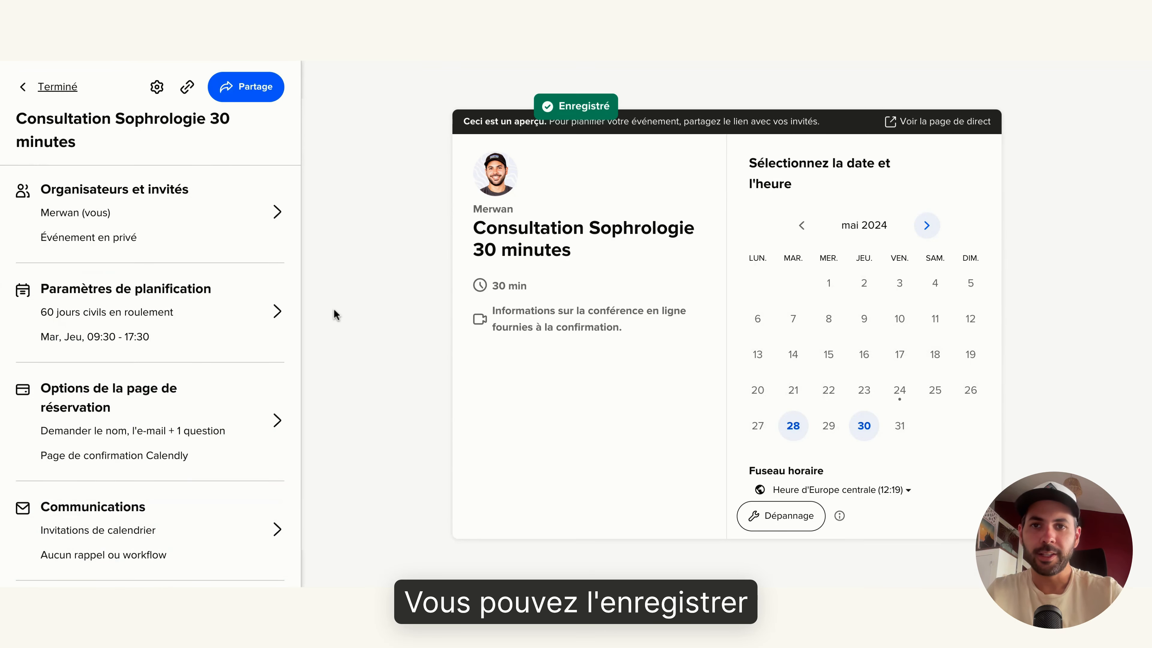
Step: Open the event's sharing options and copy its scheduling link
click(266, 89)
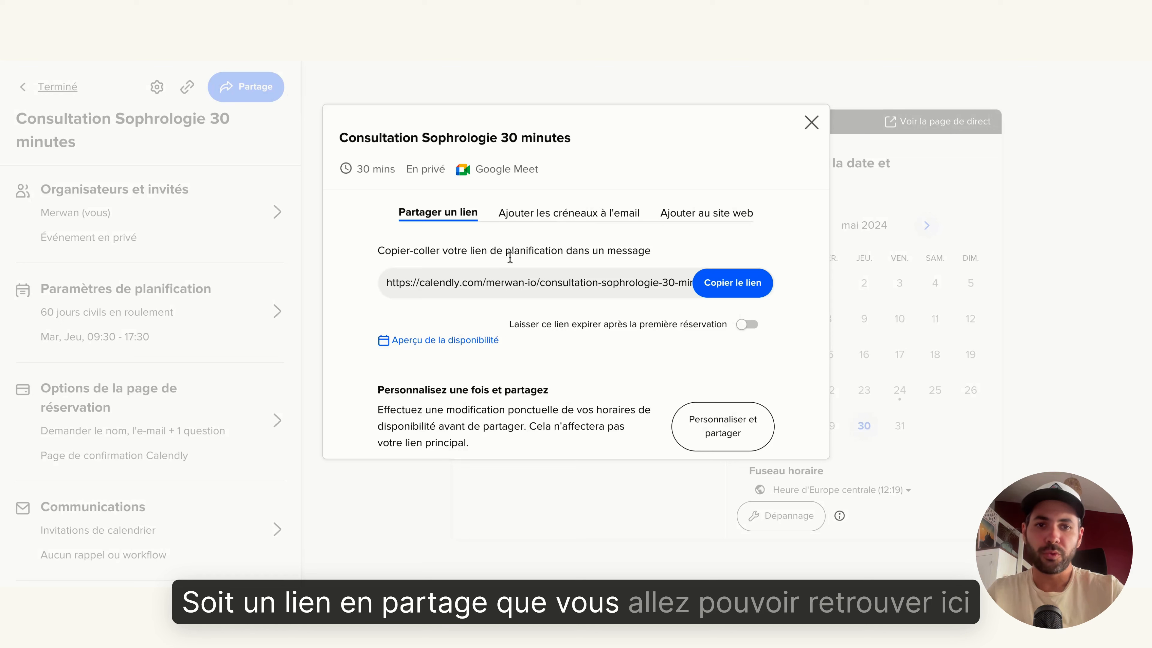
click(726, 283)
triple_click(532, 278)
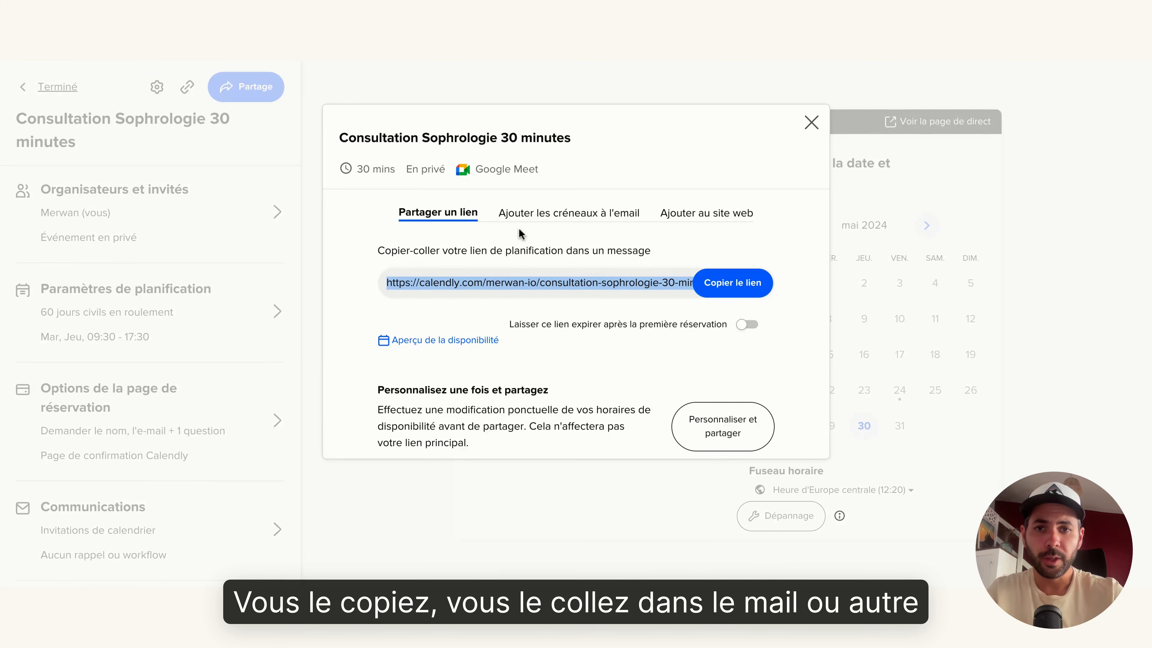
Step: Examine the options for adding time slots to an email and embedding the event on a website, and close the sharing options
click(616, 213)
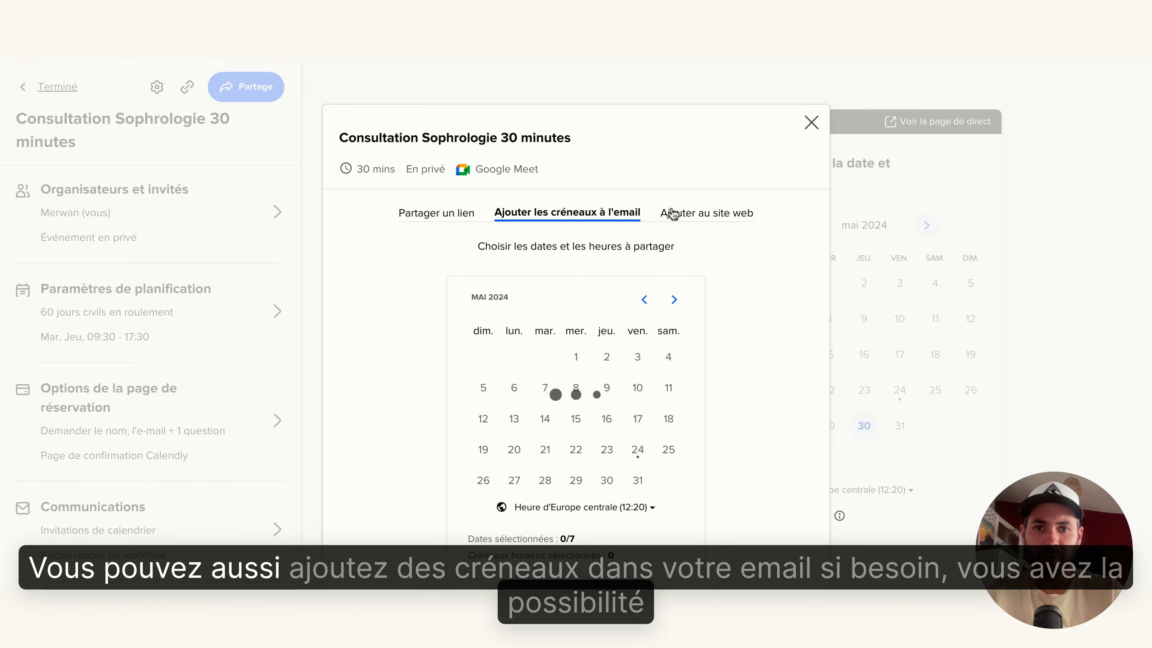
scroll(738, 313, down, 3)
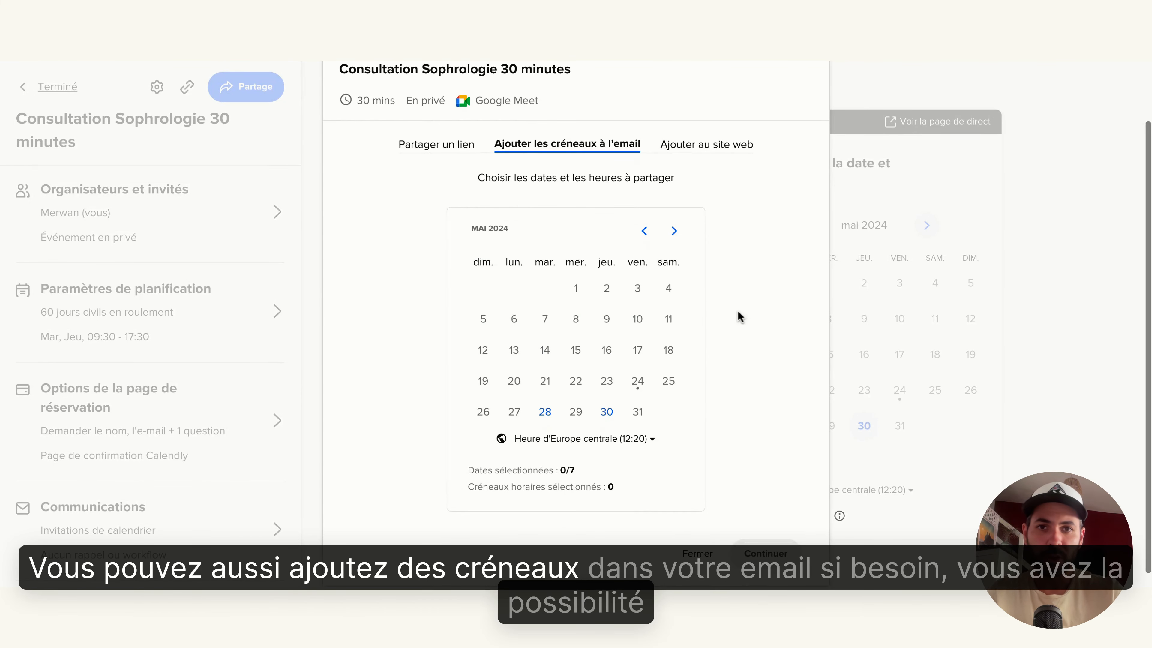
scroll(738, 313, down, 1)
scroll(738, 314, up, 1)
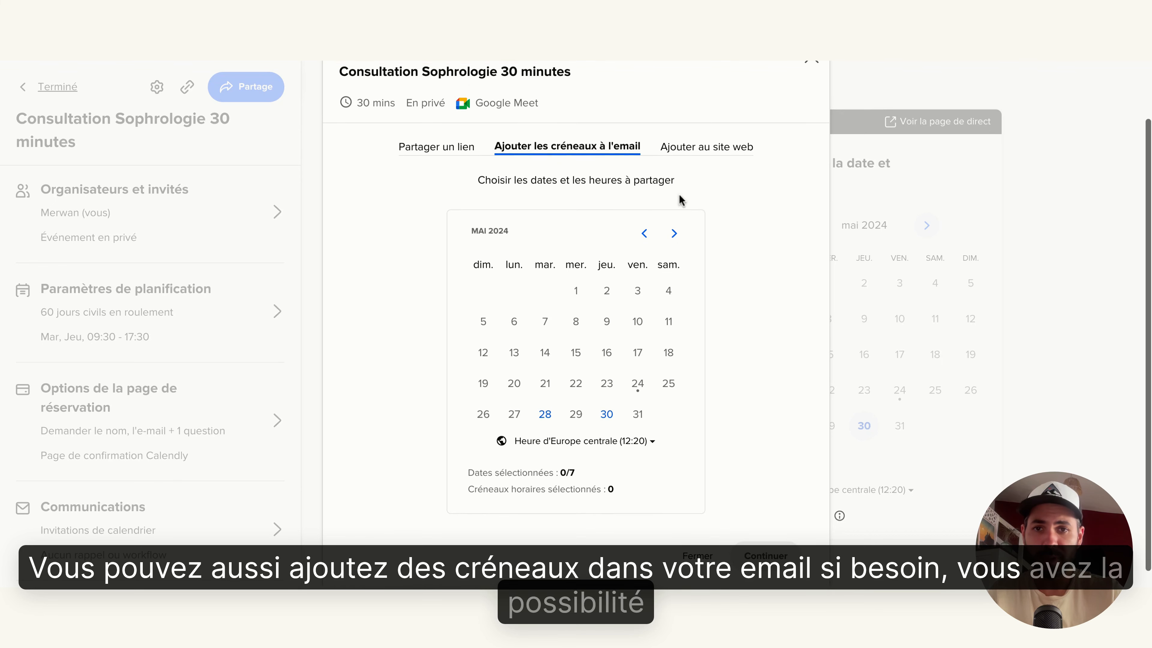
click(735, 154)
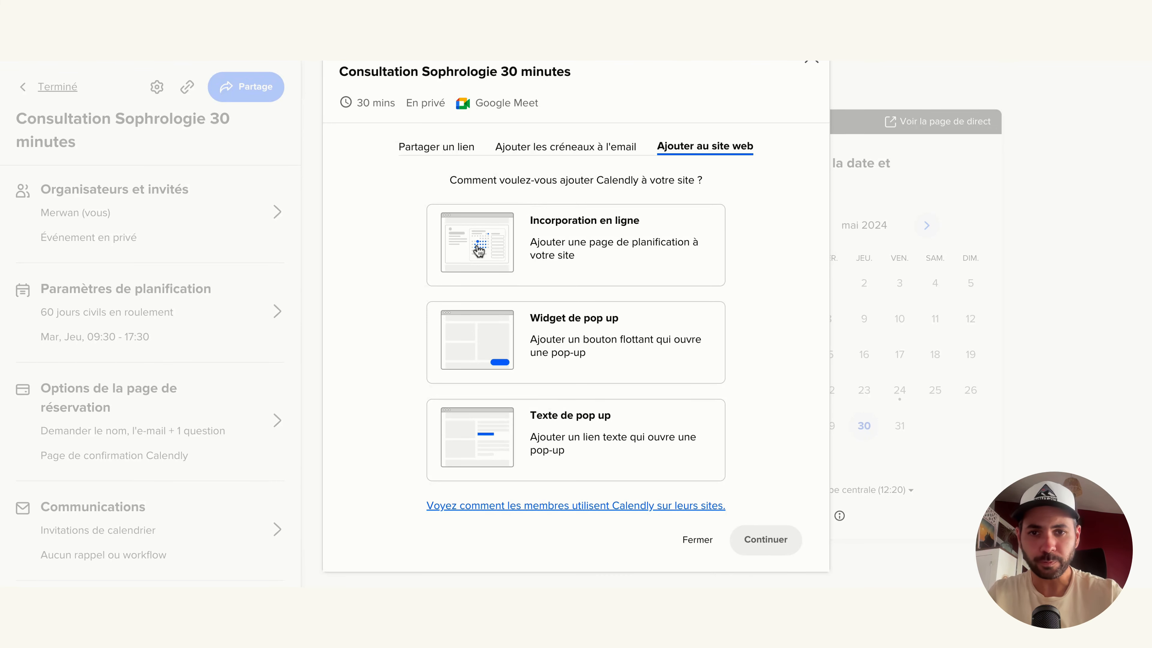
click(693, 533)
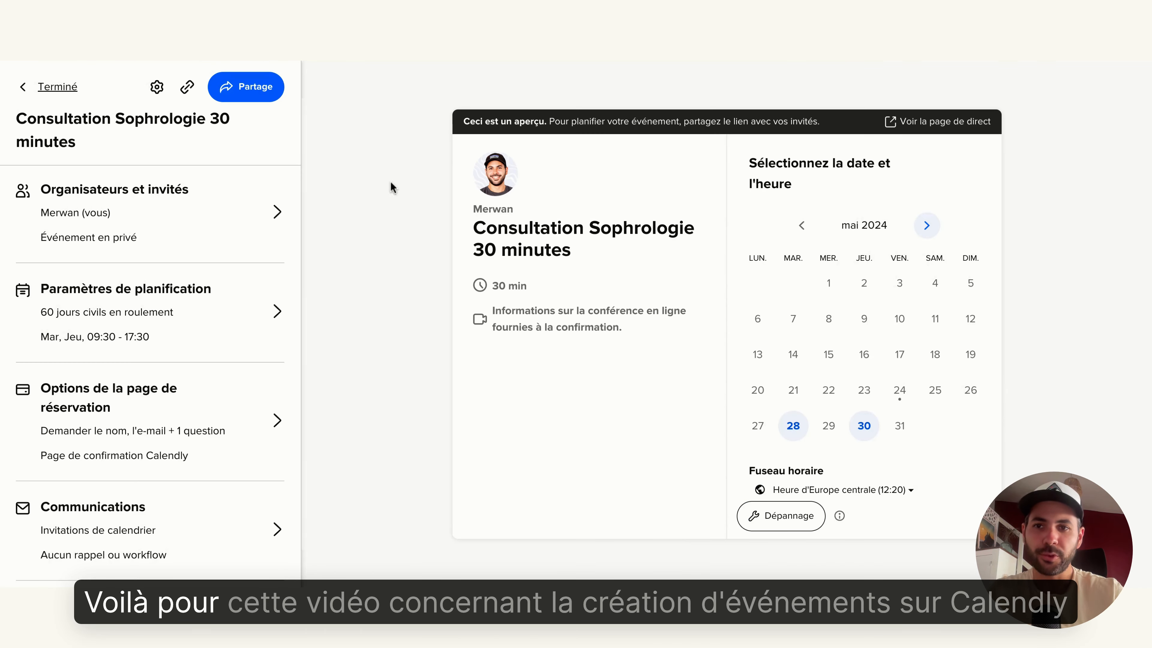